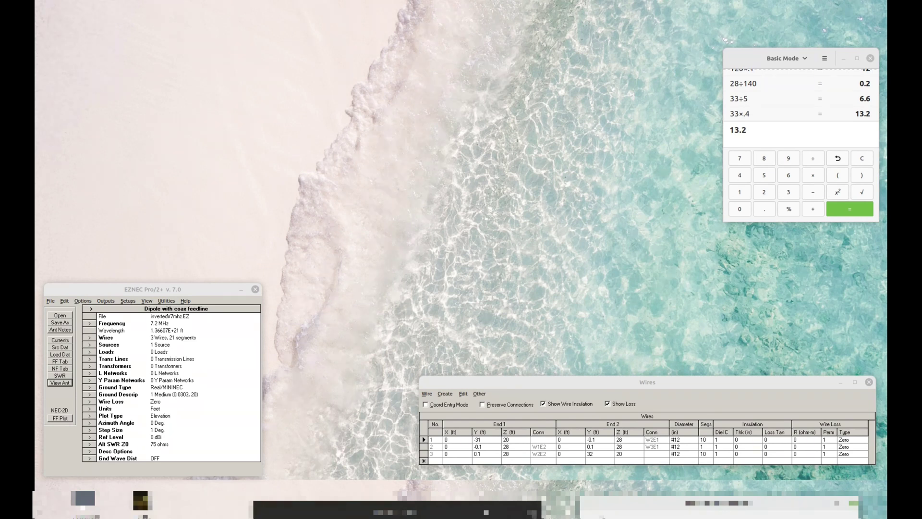
# - Show the dipole's wire layout, sweep SWR over 7.1–7.4 MHz marking the 7.2 MHz minimum, then compute its pattern
pyautogui.click(67, 383)
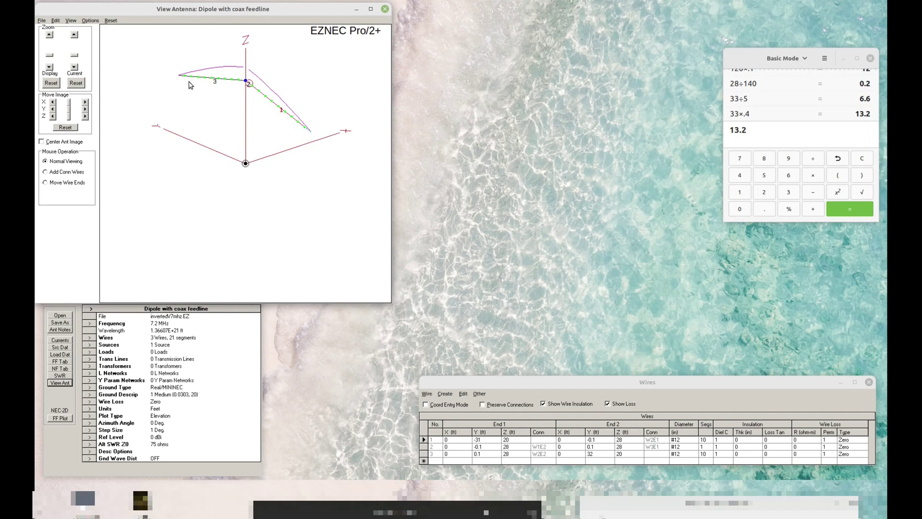
pyautogui.click(65, 376)
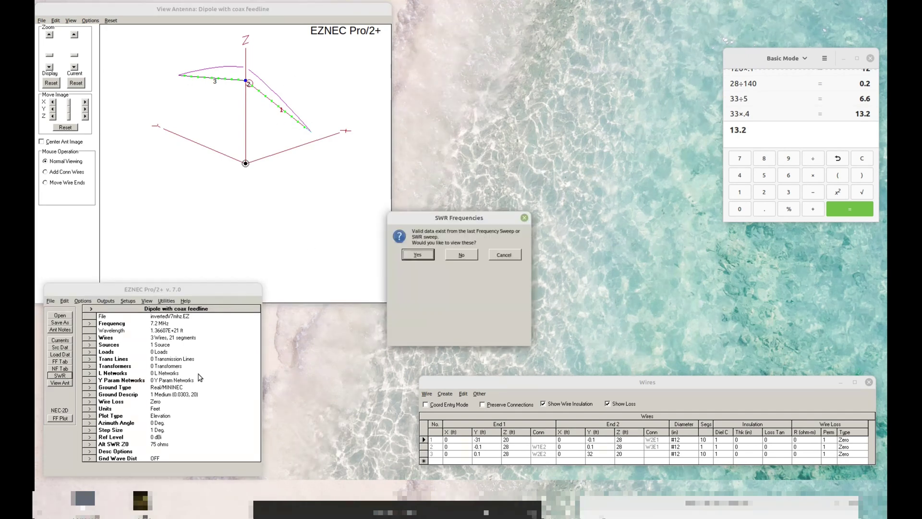
pyautogui.click(461, 254)
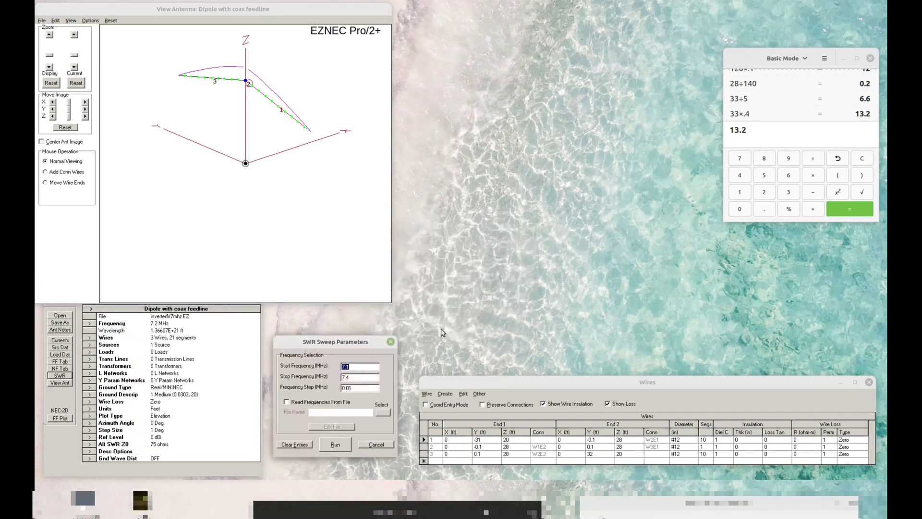
pyautogui.click(345, 446)
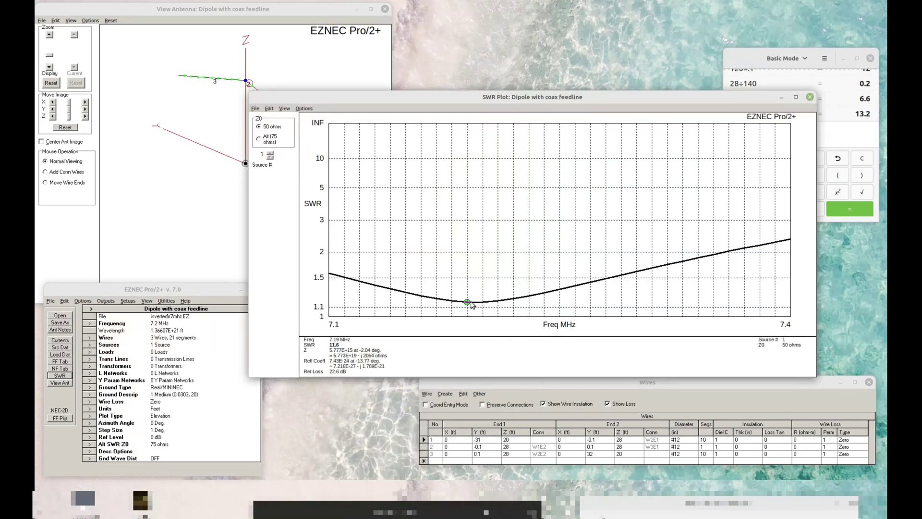
pyautogui.click(483, 303)
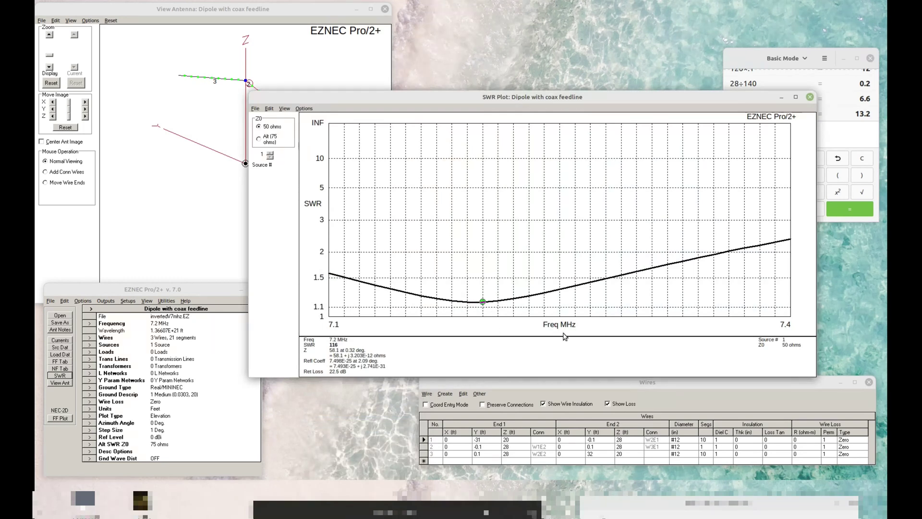
pyautogui.click(60, 418)
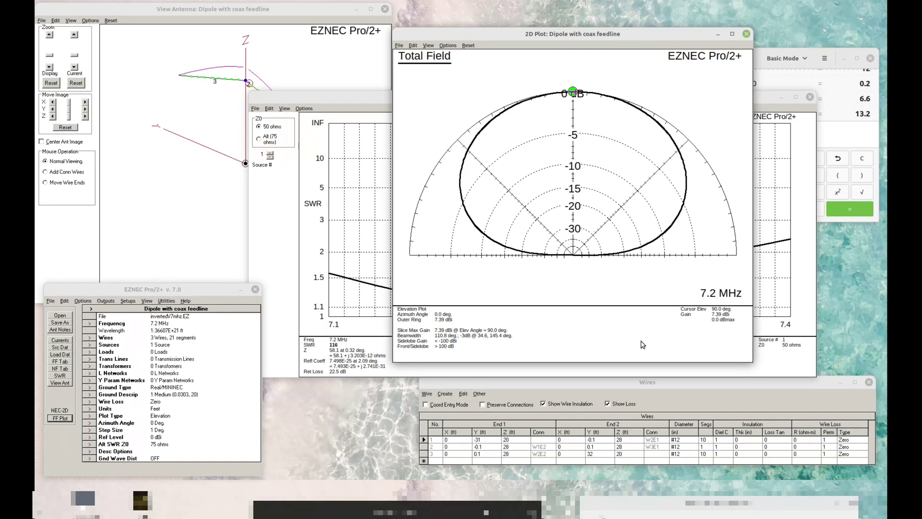
# - Trace the cursor along the 7.2 MHz elevation pattern, reading gain from about 86° to 120° and lower angles
pyautogui.click(584, 92)
pyautogui.moveTo(584, 92)
pyautogui.mouseDown()
pyautogui.moveTo(633, 109)
pyautogui.moveTo(537, 98)
pyautogui.moveTo(493, 118)
pyautogui.moveTo(544, 99)
pyautogui.moveTo(615, 105)
pyautogui.moveTo(607, 98)
pyautogui.moveTo(664, 133)
pyautogui.moveTo(645, 114)
pyautogui.mouseUp()
pyautogui.moveTo(647, 113)
pyautogui.mouseDown()
pyautogui.moveTo(681, 156)
pyautogui.moveTo(685, 197)
pyautogui.moveTo(671, 227)
pyautogui.moveTo(634, 253)
pyautogui.mouseUp()
# - Close the dipole's elevation pattern and load the Vert1.ez vertical model
pyautogui.click(746, 33)
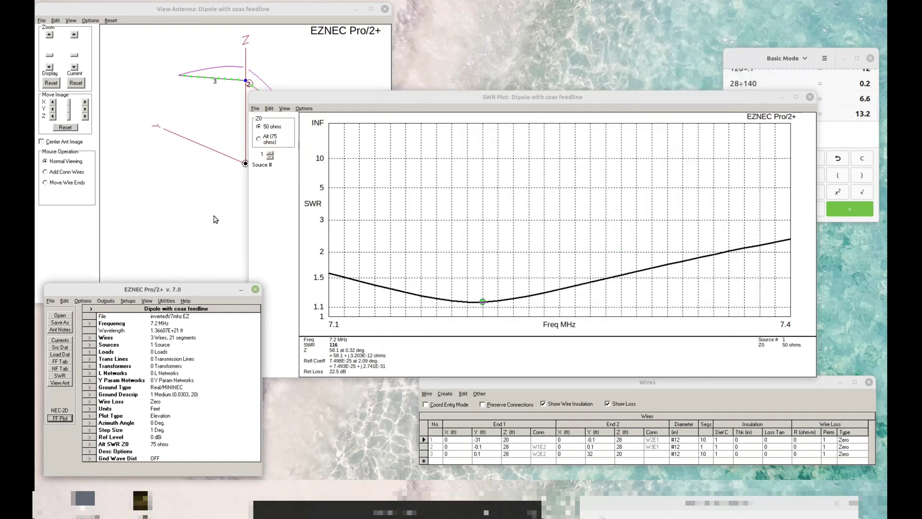
pyautogui.click(60, 316)
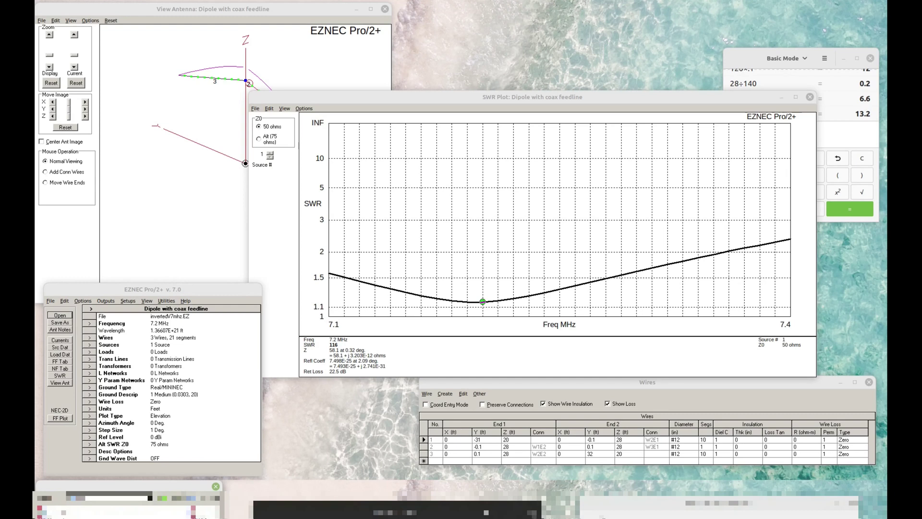
pyautogui.press('Return')
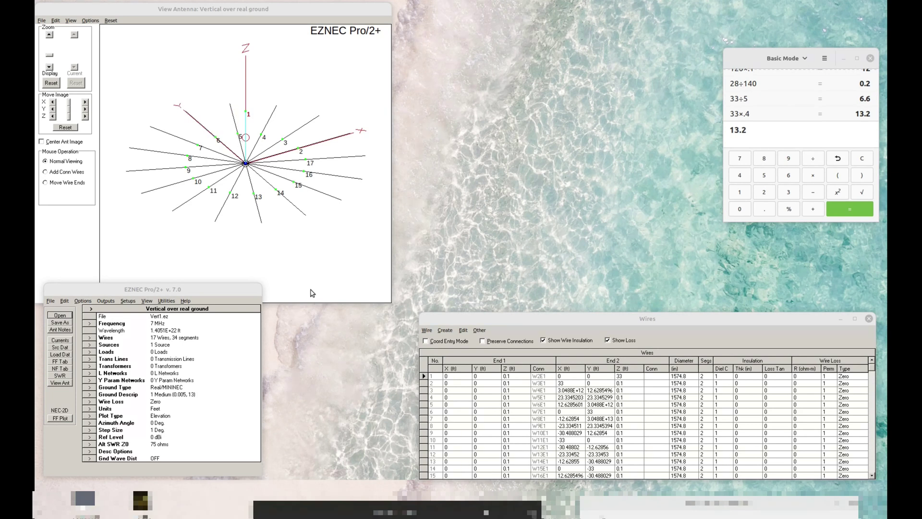
# - Sweep the vertical's SWR over 7.1–7.4 MHz, reading values at 7.22 and 7.23 MHz, then close the plot
pyautogui.click(59, 375)
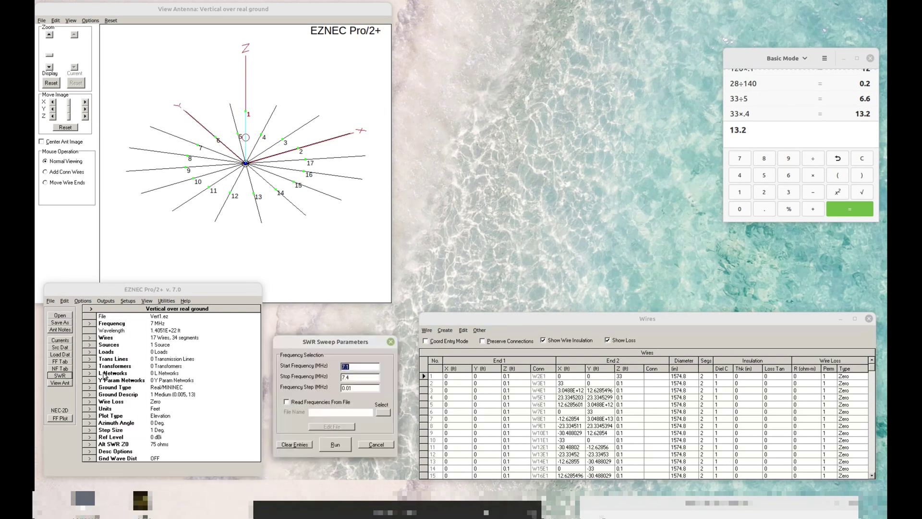
pyautogui.click(335, 445)
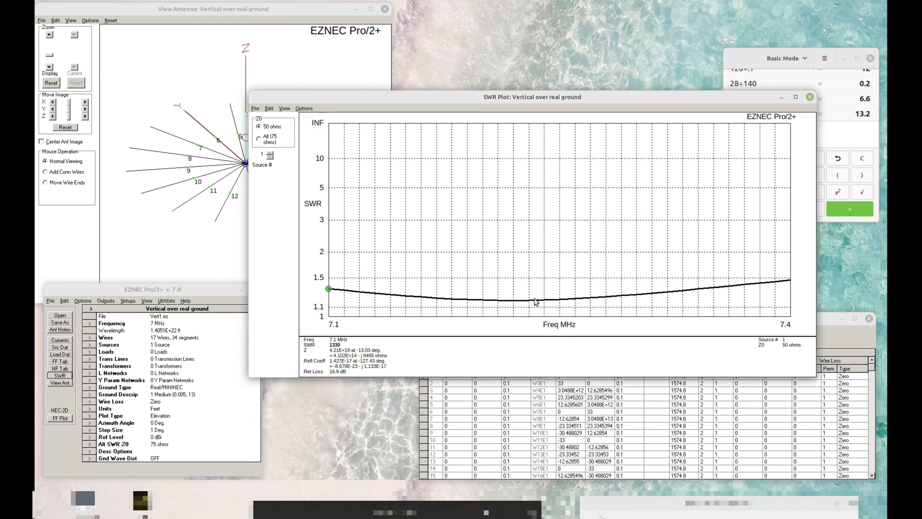
pyautogui.click(529, 301)
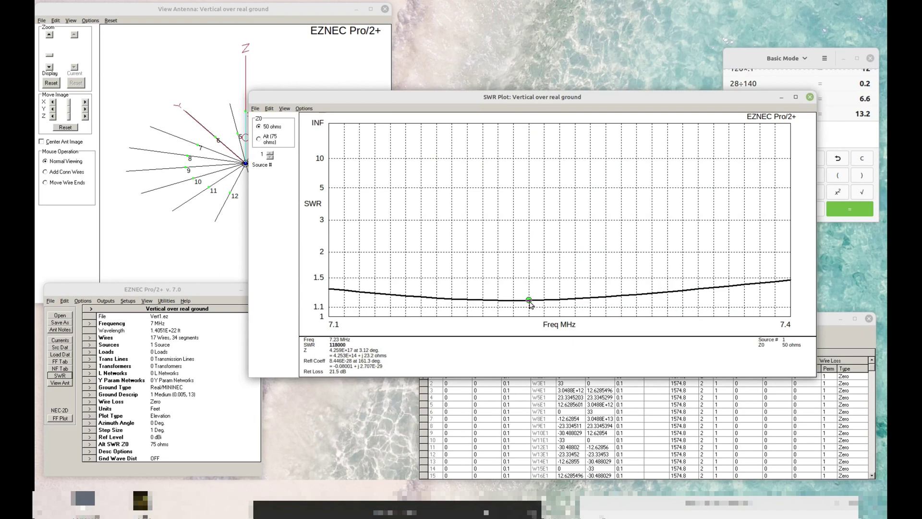
pyautogui.click(514, 301)
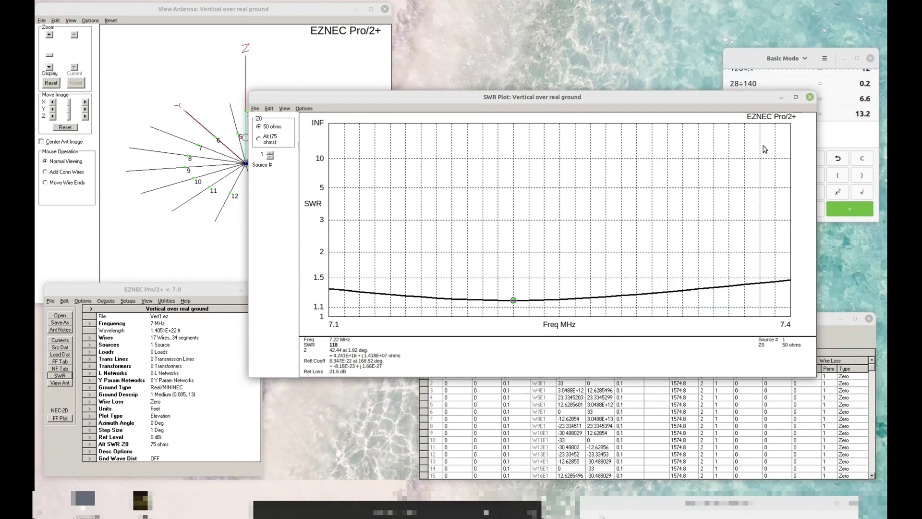
pyautogui.click(810, 98)
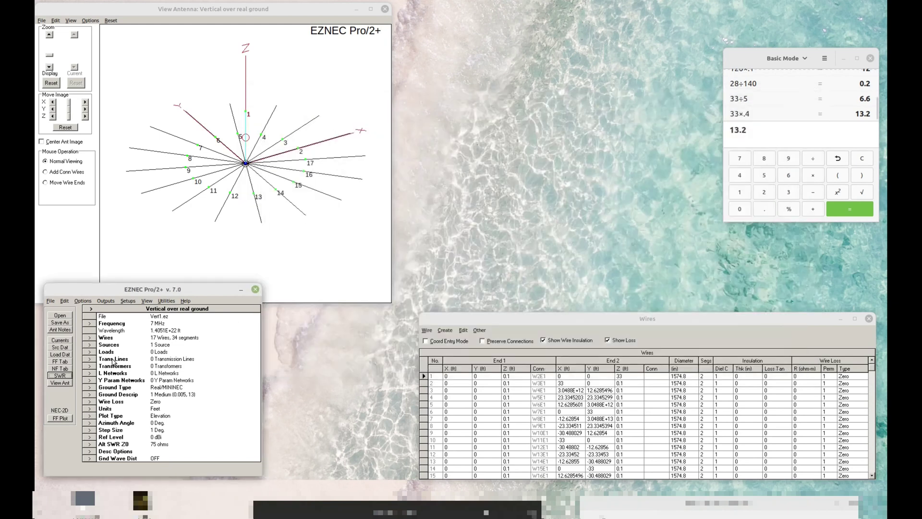
# - Plot the vertical's 7 MHz elevation pattern, peaking at -0.24 dBi at 26°
pyautogui.click(68, 422)
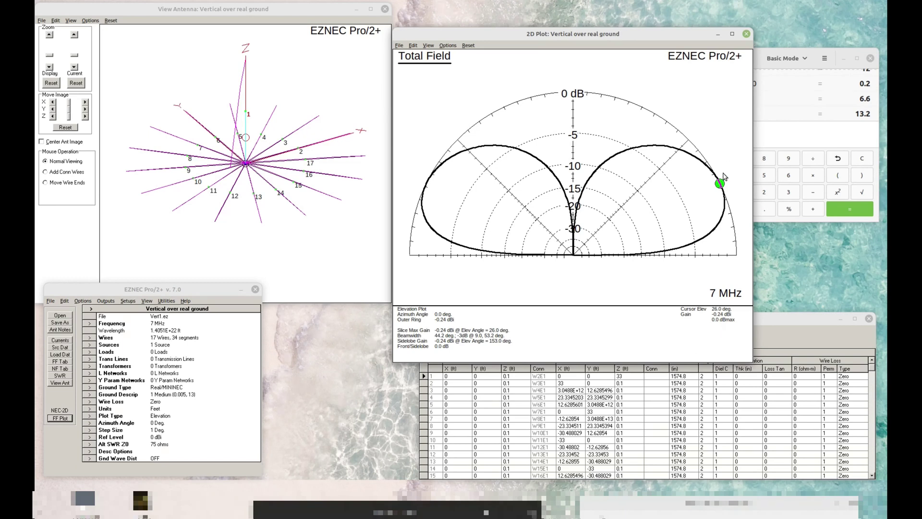
# - Compare the vertical's gain at 9° elevation with its 26° peak, then bring up the file-open dialog
pyautogui.moveTo(721, 186)
pyautogui.mouseDown()
pyautogui.moveTo(713, 234)
pyautogui.moveTo(679, 246)
pyautogui.mouseUp()
pyautogui.moveTo(687, 246); pyautogui.dragTo(719, 184)
pyautogui.click(62, 316)
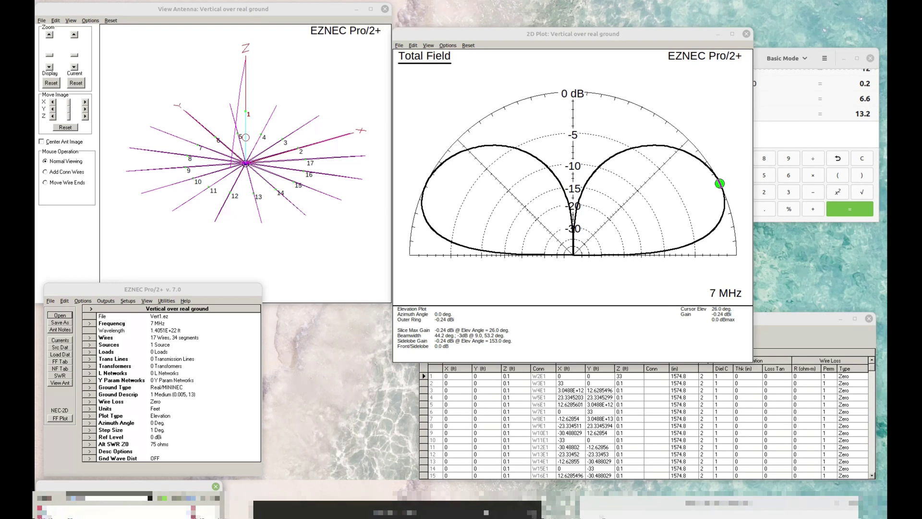
# - Load 40m_gp.ez, sweep its SWR (about 1.06 at 7.2 MHz), then compute its elevation pattern
pyautogui.press('Return')
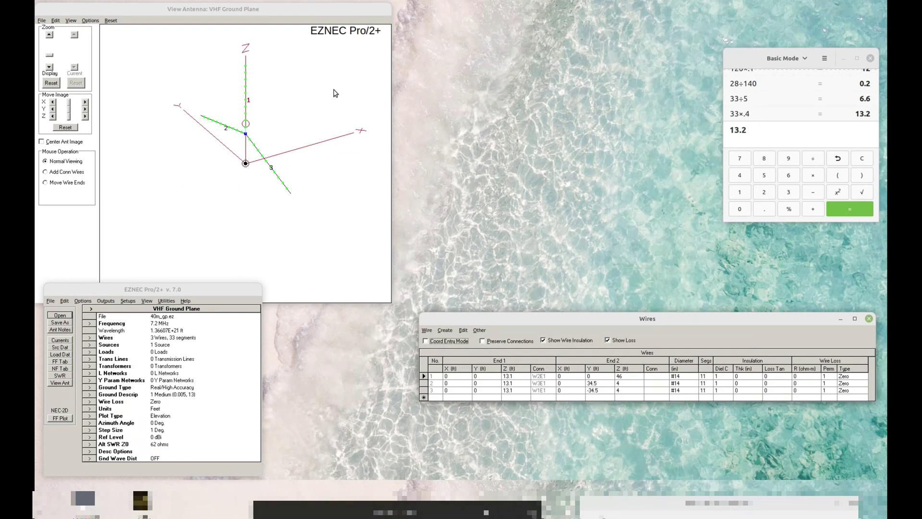
pyautogui.moveTo(335, 90); pyautogui.dragTo(309, 87)
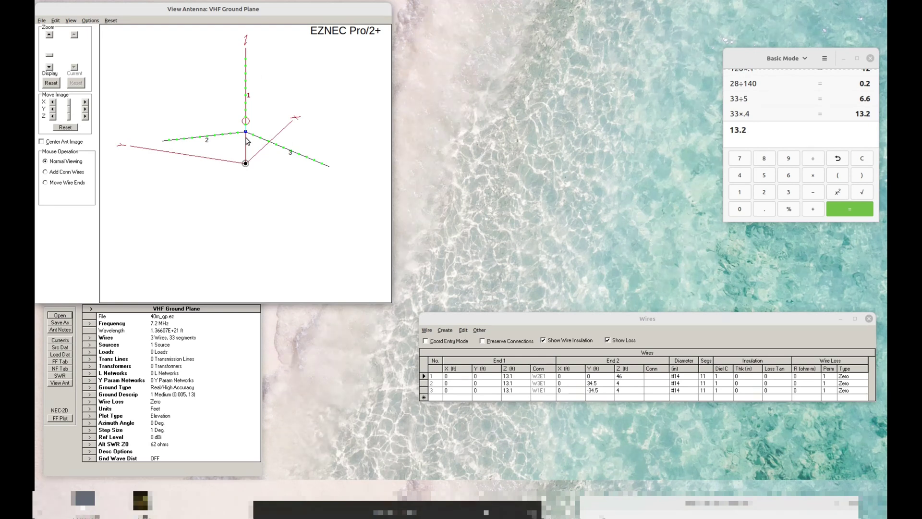
pyautogui.click(60, 376)
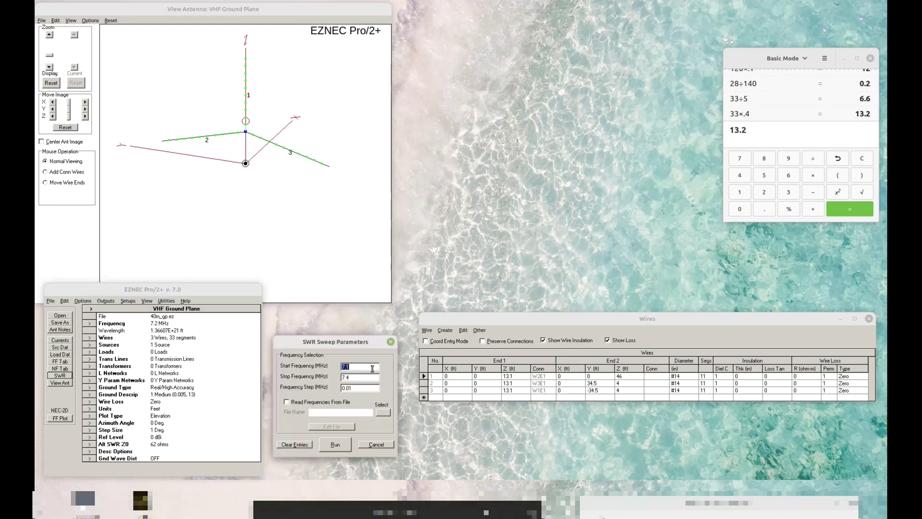
pyautogui.click(342, 445)
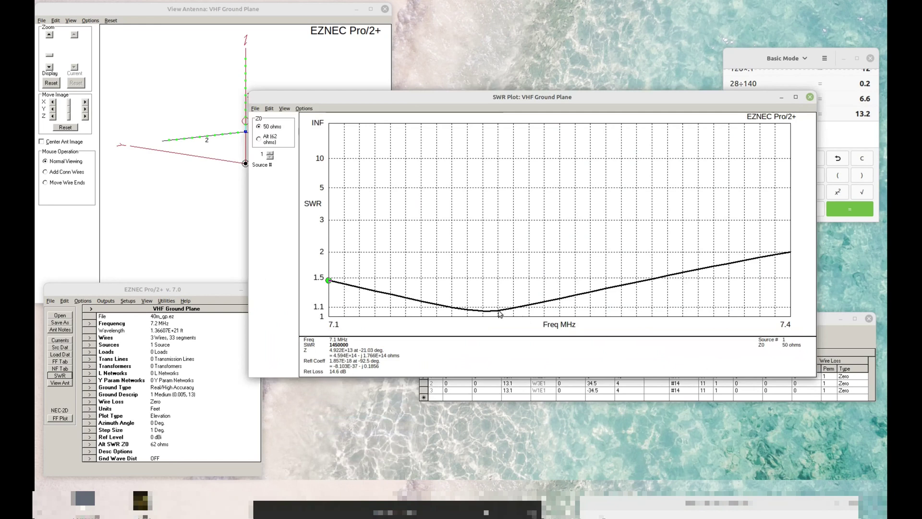
pyautogui.click(486, 312)
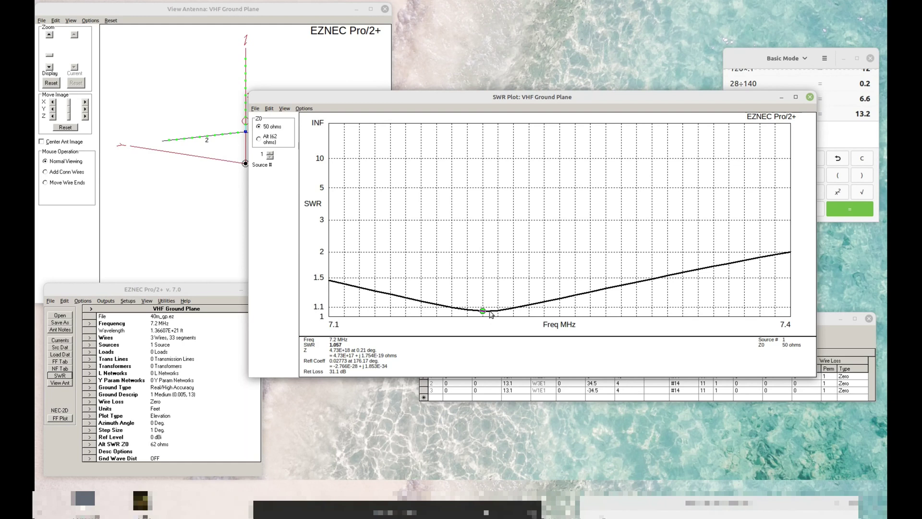
pyautogui.click(811, 98)
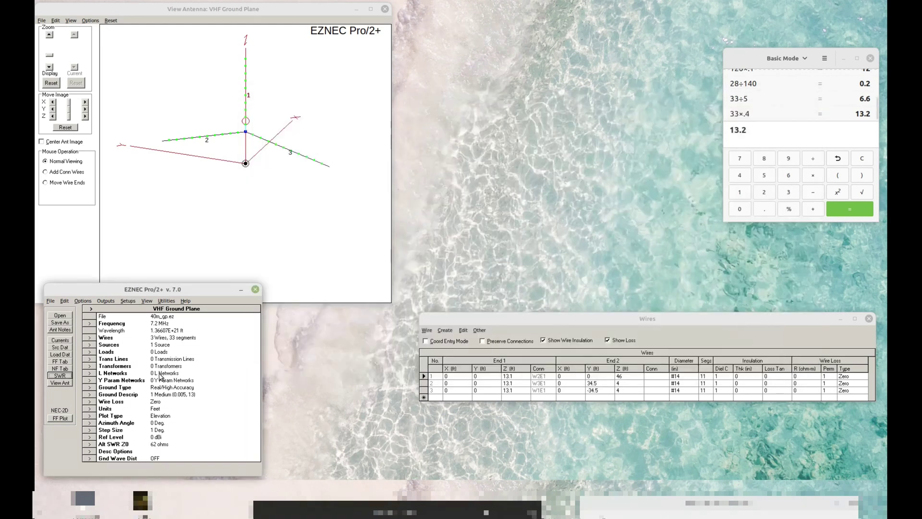
pyautogui.click(67, 419)
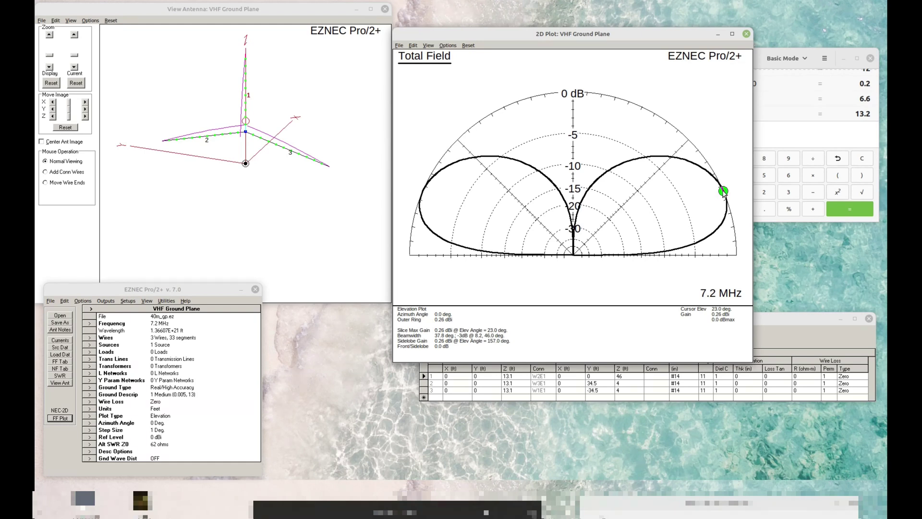
# - Check the ground plane's gain at 7° against its 24° peak, then start Save As under a new name
pyautogui.moveTo(724, 194)
pyautogui.mouseDown()
pyautogui.moveTo(720, 226)
pyautogui.moveTo(690, 246)
pyautogui.mouseUp()
pyautogui.moveTo(690, 246)
pyautogui.mouseDown()
pyautogui.moveTo(710, 235)
pyautogui.moveTo(722, 193)
pyautogui.mouseUp()
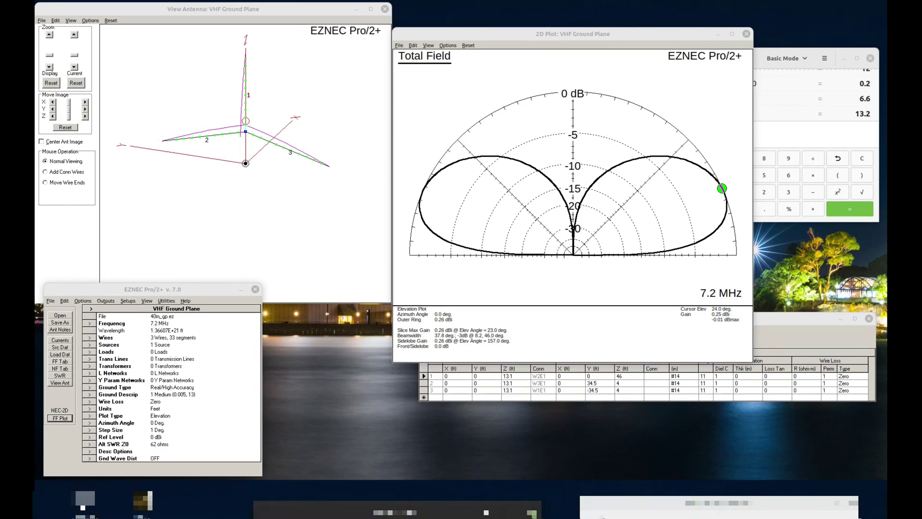
pyautogui.click(63, 321)
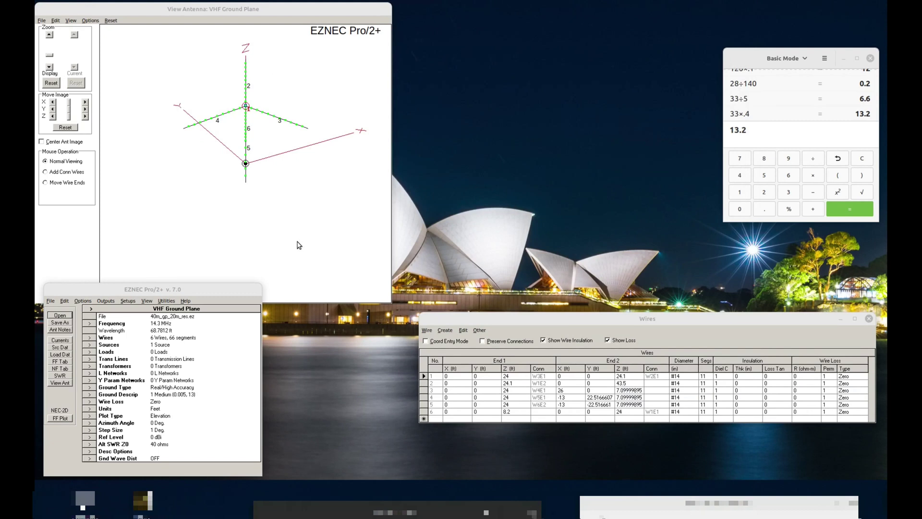
# - Rotate the 20 m ground-plane view and open SWR sweep settings for 14.2–14.4 MHz
pyautogui.moveTo(290, 206); pyautogui.dragTo(303, 204)
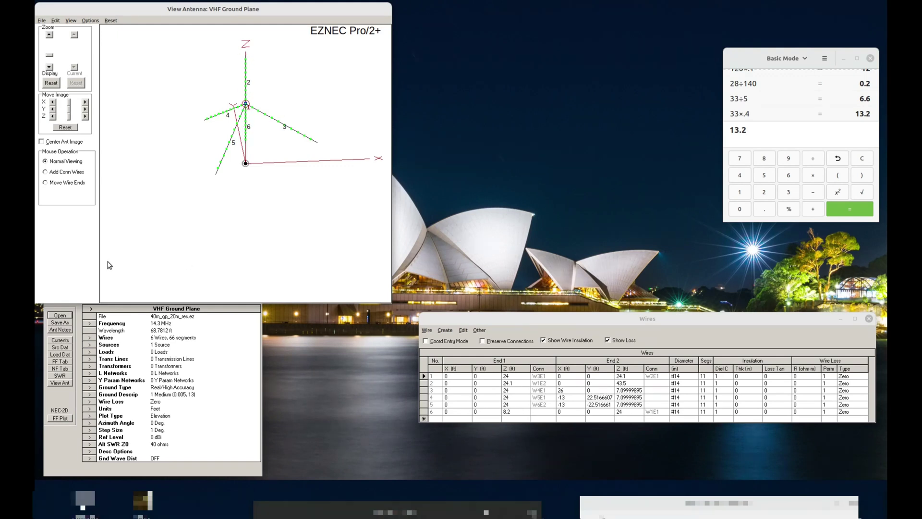
pyautogui.click(70, 375)
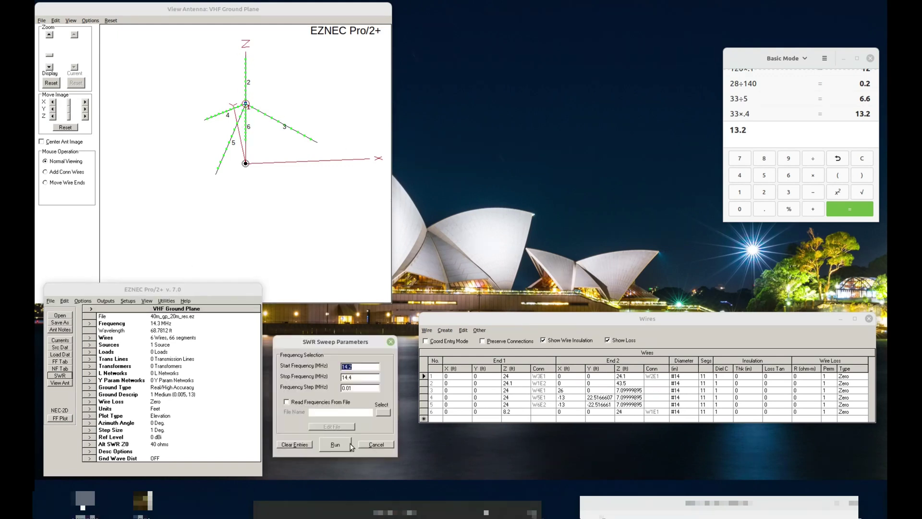
# - Sweep SWR over 14.2–14.4 MHz, reading 14.26, 14.31 and 14.36 MHz, then compute the 14.3 MHz pattern
pyautogui.click(348, 442)
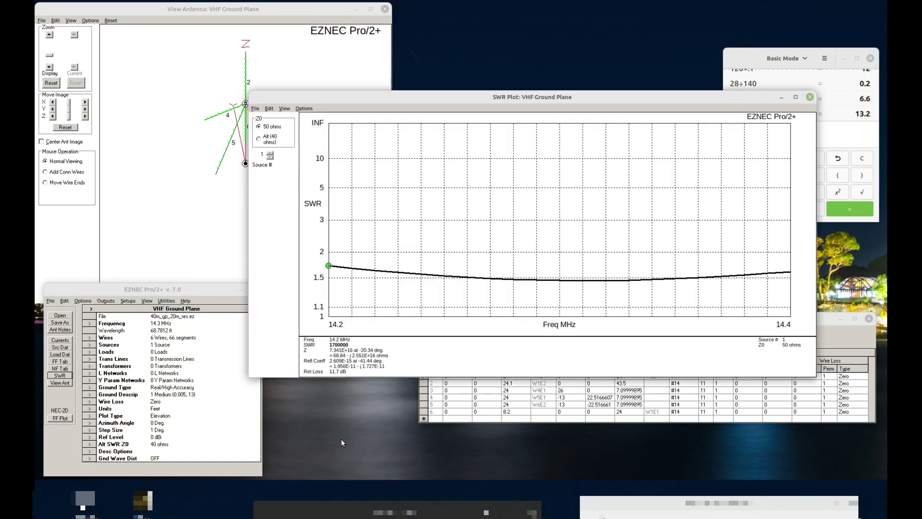
pyautogui.click(576, 282)
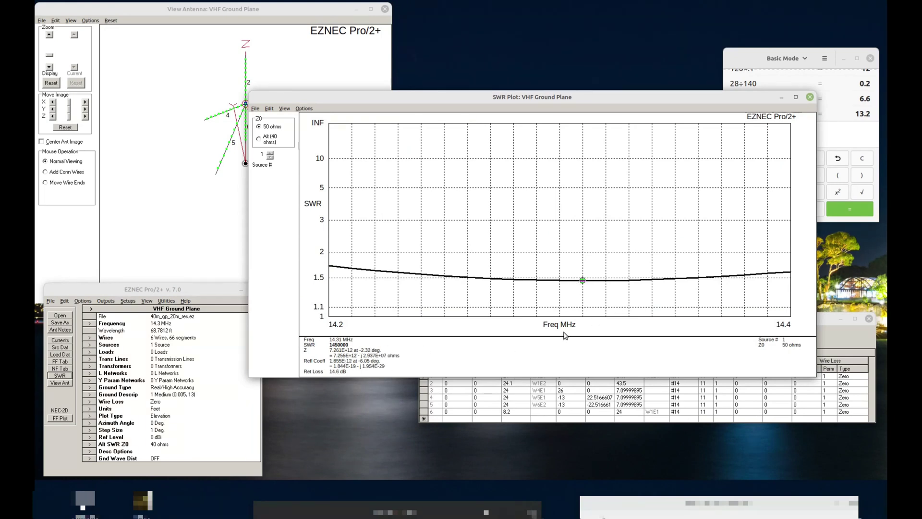
pyautogui.click(470, 279)
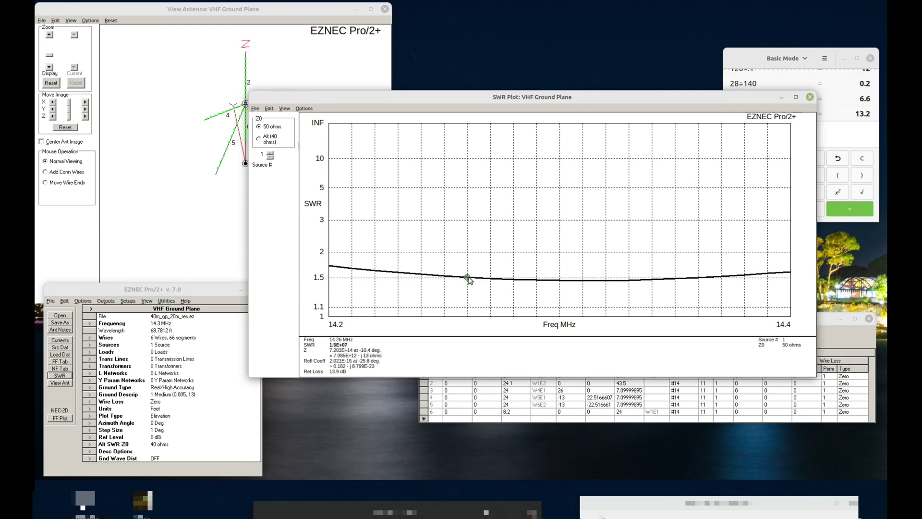
pyautogui.click(699, 279)
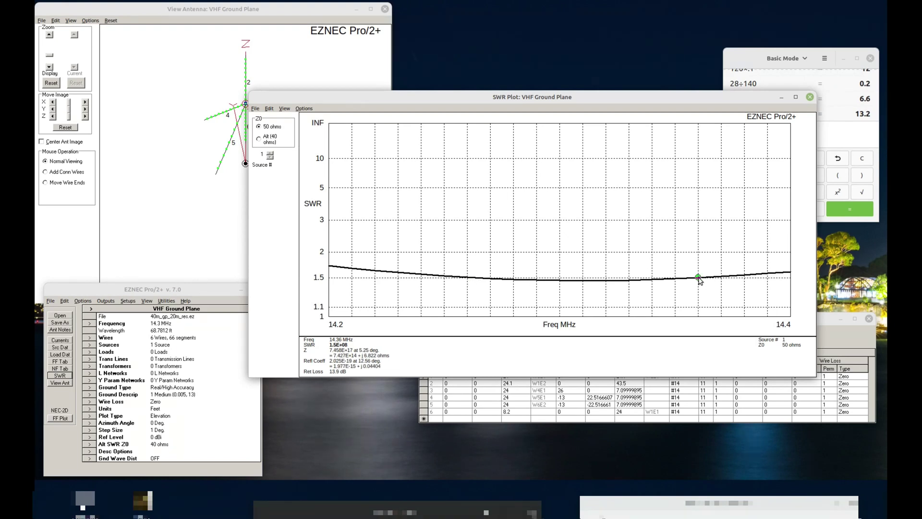
pyautogui.click(810, 98)
pyautogui.click(60, 418)
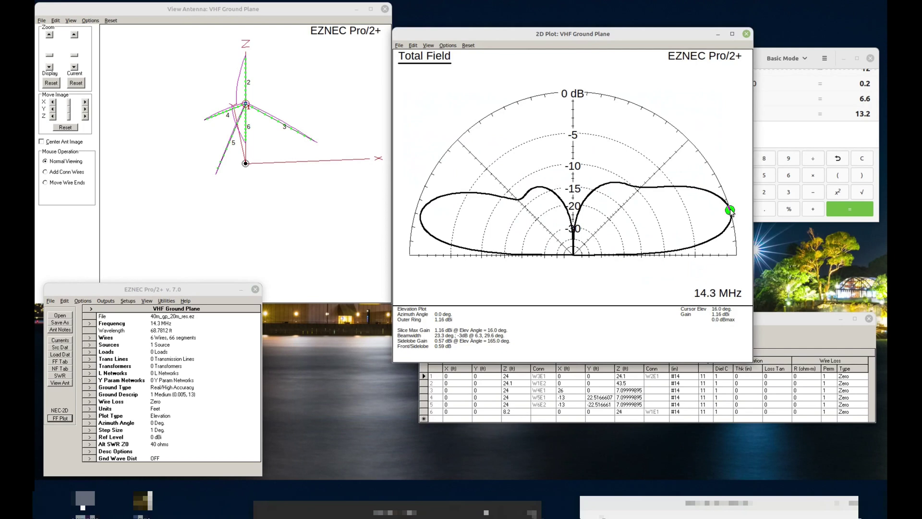
# - Read the 14.3 MHz pattern's gain at 5° elevation, then reopen the 40m_gp.ez ground-plane model
pyautogui.moveTo(732, 214)
pyautogui.mouseDown()
pyautogui.moveTo(711, 243)
pyautogui.moveTo(695, 247)
pyautogui.moveTo(729, 213)
pyautogui.moveTo(690, 248)
pyautogui.moveTo(700, 244)
pyautogui.mouseUp()
pyautogui.click(57, 315)
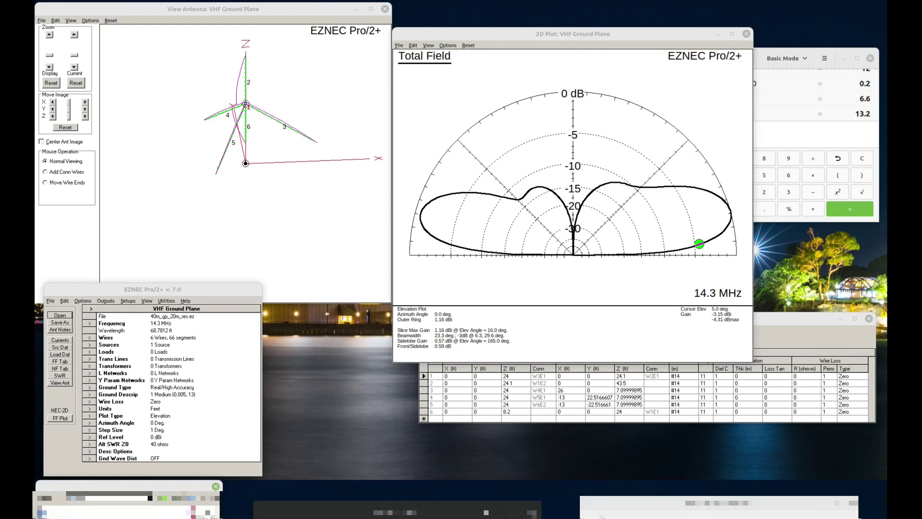
pyautogui.press('Return')
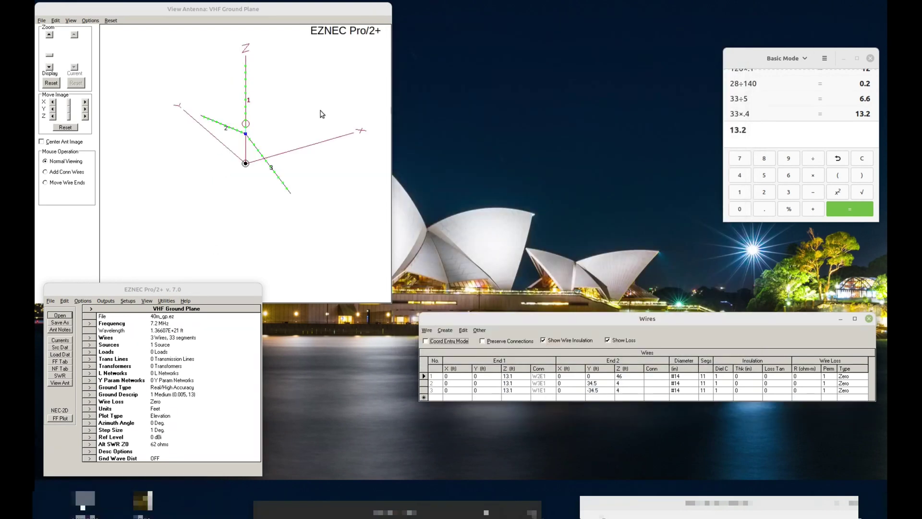
# - Rotate the 40 m ground-plane model view, then set the plot type to azimuth
pyautogui.moveTo(330, 100); pyautogui.dragTo(302, 106)
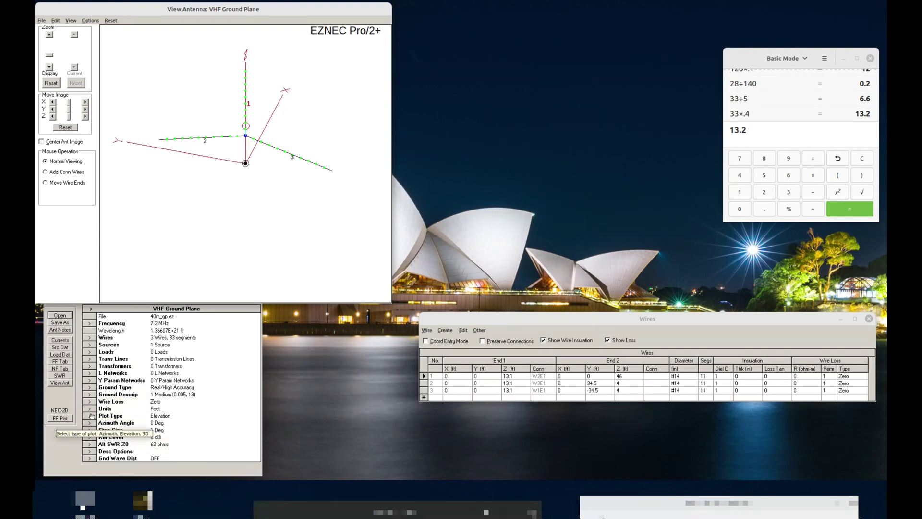
pyautogui.click(105, 413)
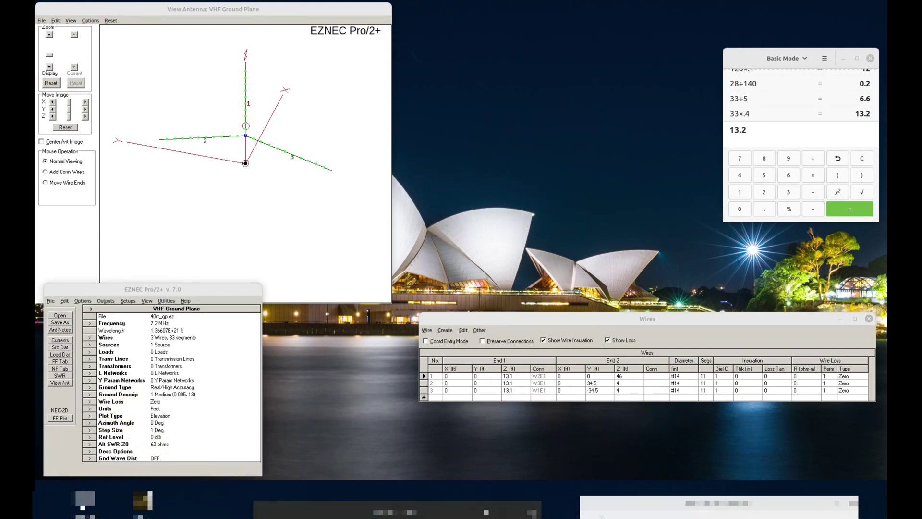
pyautogui.click(104, 415)
# - Plot the 7.2 MHz azimuth pattern and read its gain near 356° and 271° azimuth
pyautogui.click(60, 418)
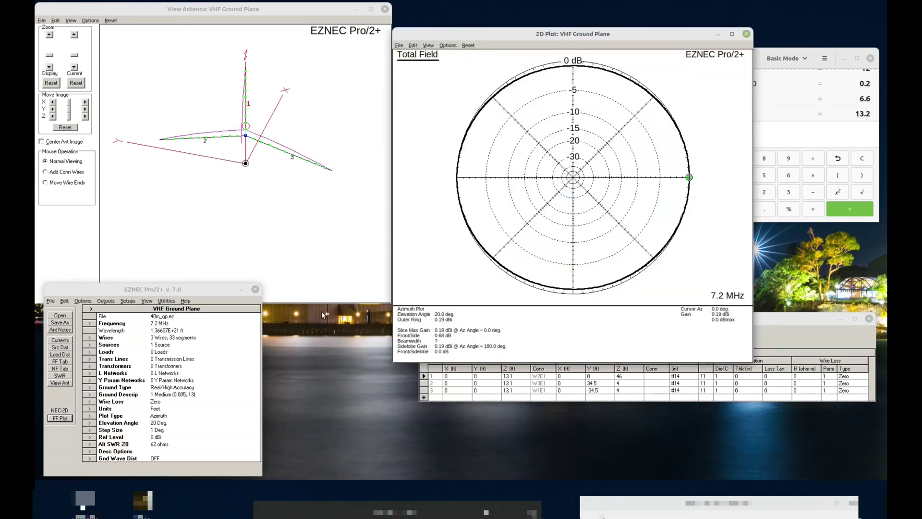
pyautogui.moveTo(691, 178)
pyautogui.mouseDown()
pyautogui.moveTo(658, 247)
pyautogui.moveTo(571, 289)
pyautogui.moveTo(668, 242)
pyautogui.moveTo(621, 75)
pyautogui.moveTo(579, 65)
pyautogui.moveTo(573, 84)
pyautogui.moveTo(658, 173)
pyautogui.moveTo(602, 72)
pyautogui.moveTo(573, 67)
pyautogui.moveTo(604, 69)
pyautogui.moveTo(688, 187)
pyautogui.moveTo(674, 184)
pyautogui.mouseUp()
pyautogui.moveTo(690, 184)
pyautogui.mouseDown()
pyautogui.moveTo(630, 262)
pyautogui.moveTo(596, 283)
pyautogui.moveTo(700, 187)
pyautogui.moveTo(692, 179)
pyautogui.mouseUp()
pyautogui.moveTo(690, 179); pyautogui.dragTo(712, 183)
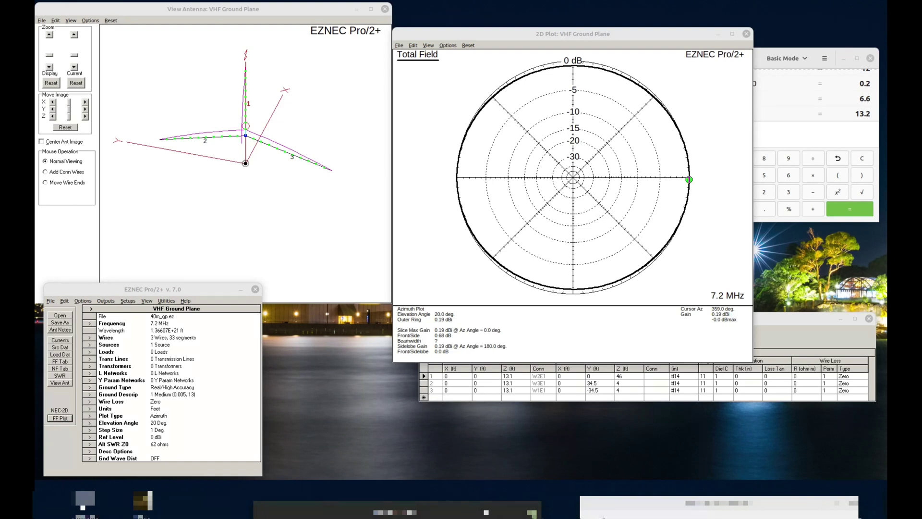
pyautogui.hotkey('alt', 'Tab')
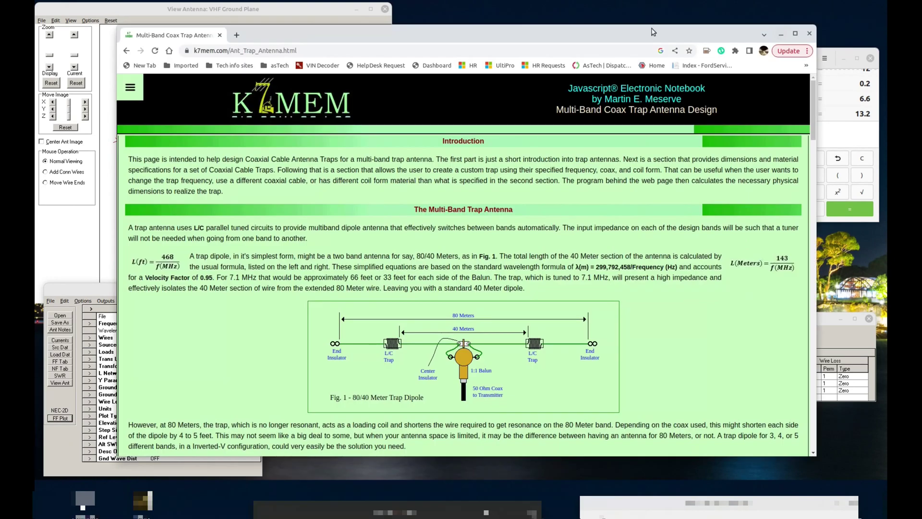
# - Reposition the browser and scroll through the K7MEM trap design page
pyautogui.moveTo(654, 32); pyautogui.dragTo(651, 35)
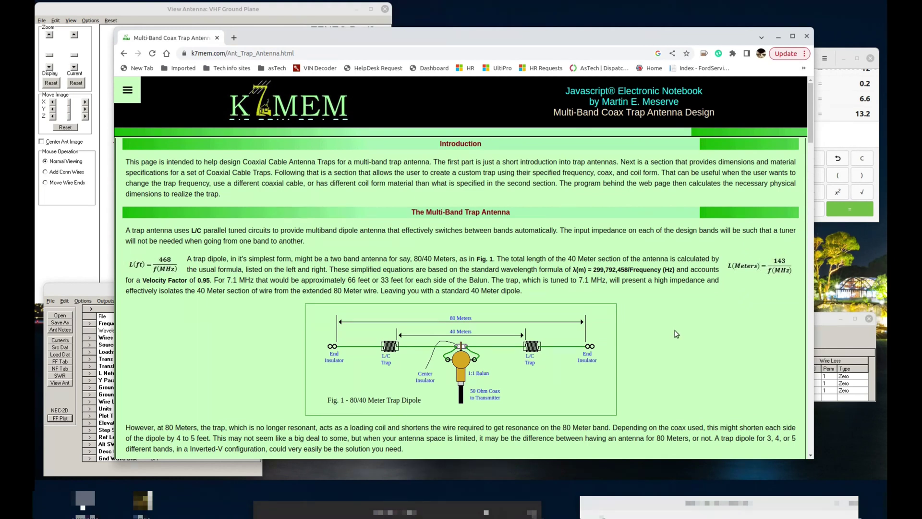
pyautogui.scroll(-1, 632, 304)
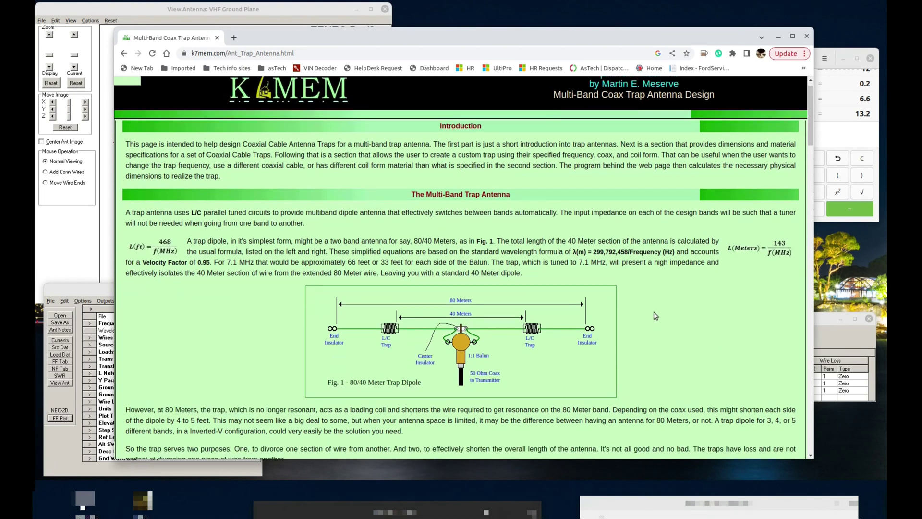
pyautogui.scroll(1, 656, 316)
pyautogui.scroll(-10, 656, 315)
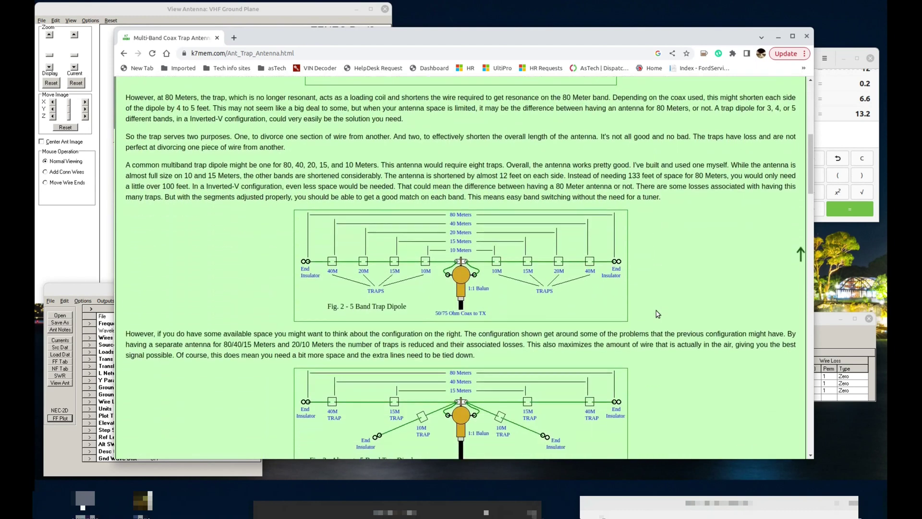
pyautogui.scroll(-12, 659, 314)
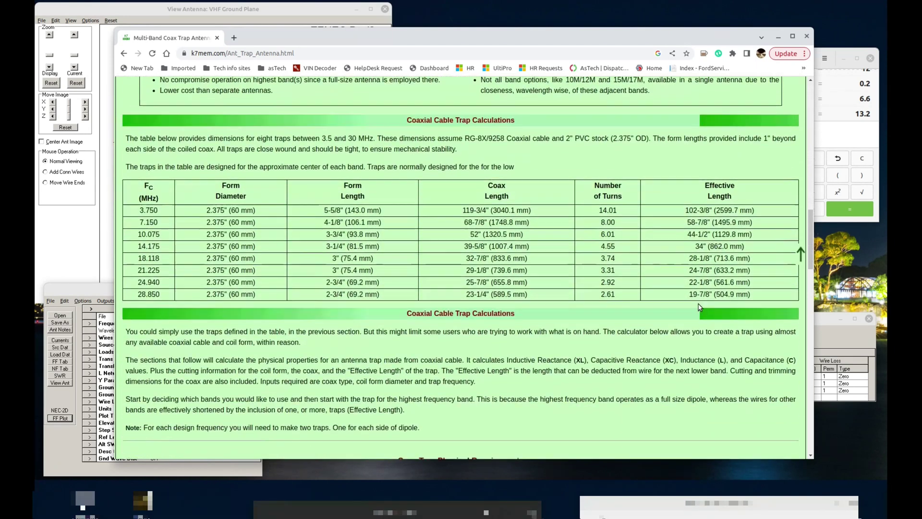
pyautogui.scroll(-10, 700, 308)
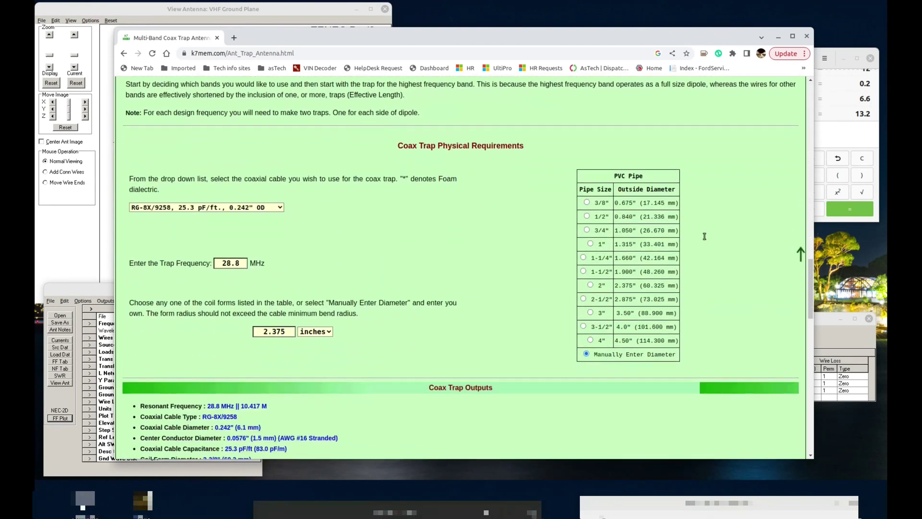
pyautogui.scroll(-7, 705, 236)
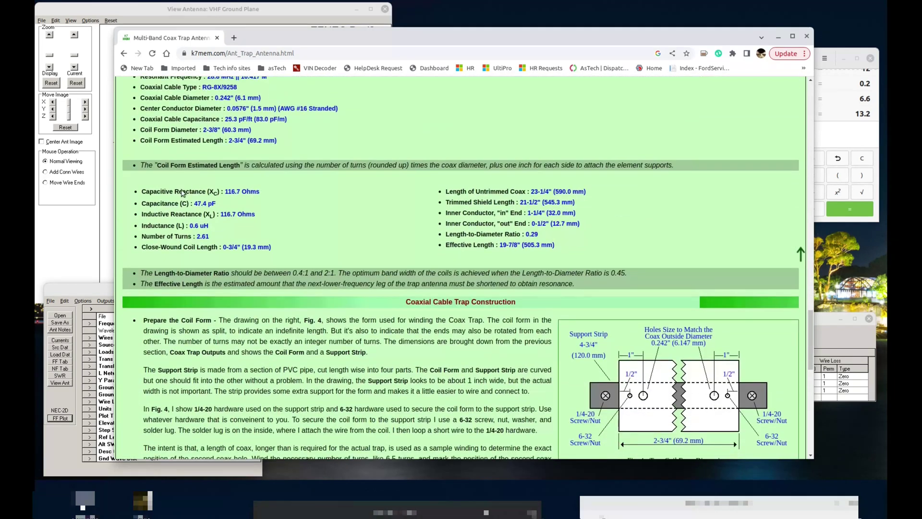
pyautogui.scroll(12, 365, 298)
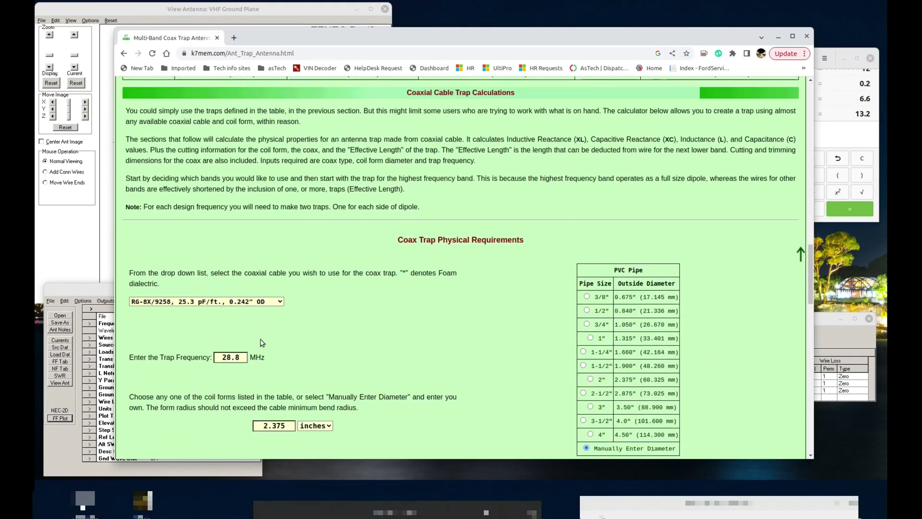
# - Browse the coax cable list and leave RG-8X/9258 selected as the trap coax
pyautogui.click(280, 302)
pyautogui.scroll(-1, 384, 293)
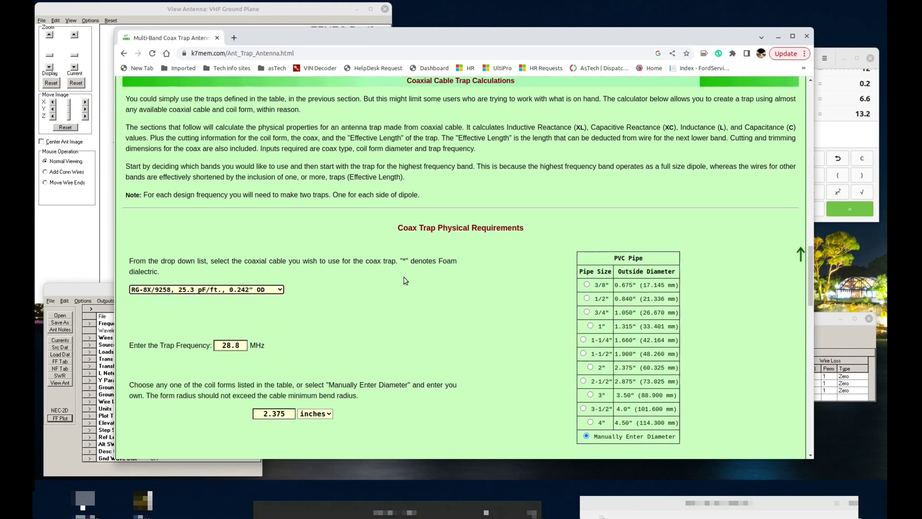
pyautogui.scroll(-1, 406, 281)
pyautogui.click(282, 279)
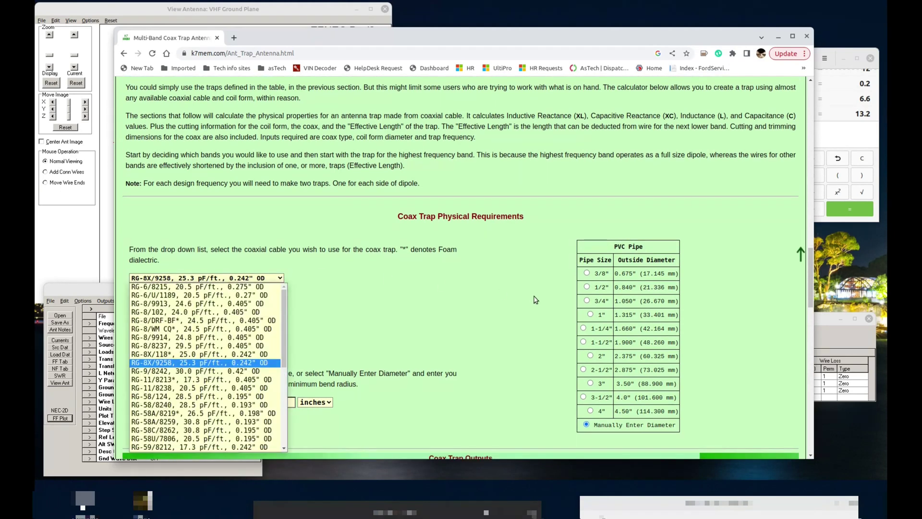
pyautogui.scroll(-3, 535, 300)
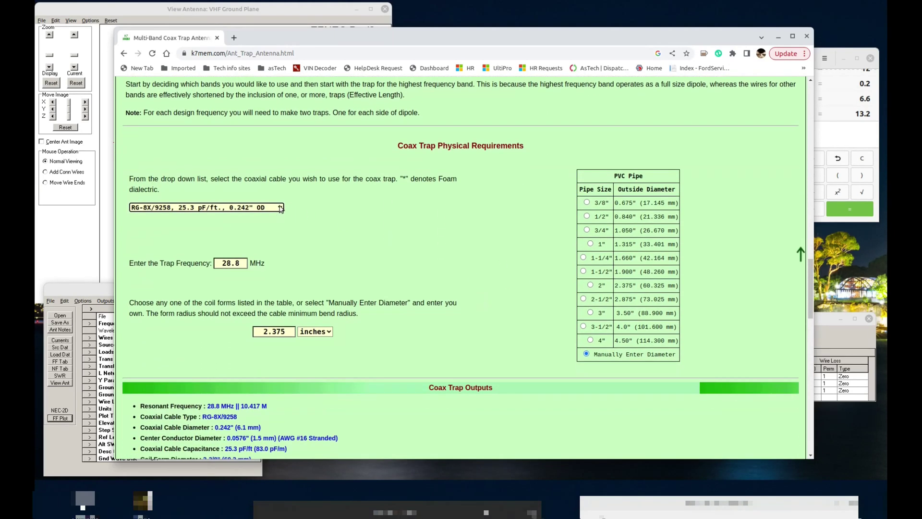
pyautogui.click(281, 208)
pyautogui.moveTo(284, 230); pyautogui.dragTo(283, 323)
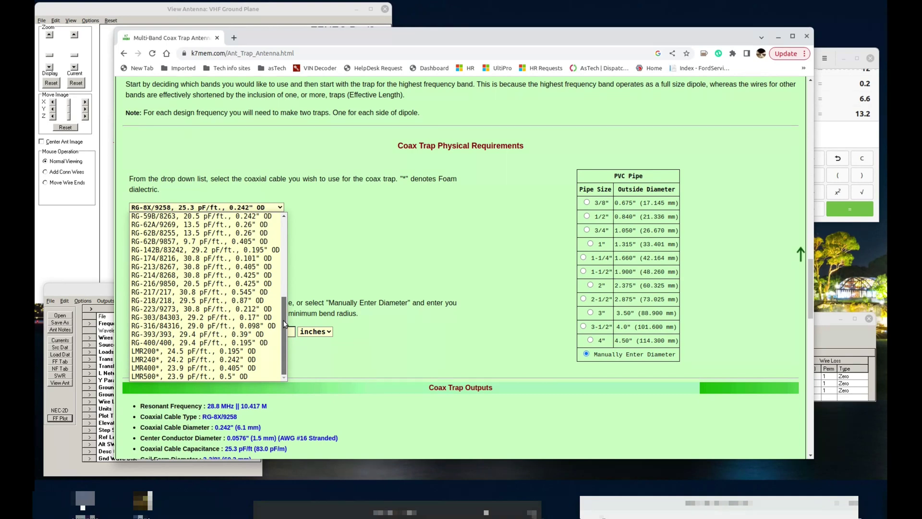
pyautogui.moveTo(284, 324); pyautogui.dragTo(286, 218)
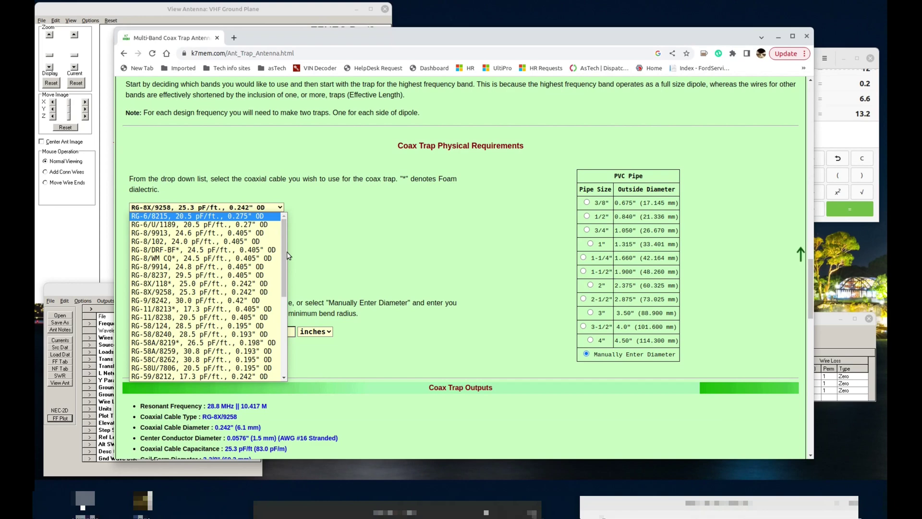
pyautogui.scroll(-3, 288, 255)
pyautogui.click(528, 237)
# - Scroll down to the Coaxial Cable Trap Construction section
pyautogui.scroll(-2, 452, 325)
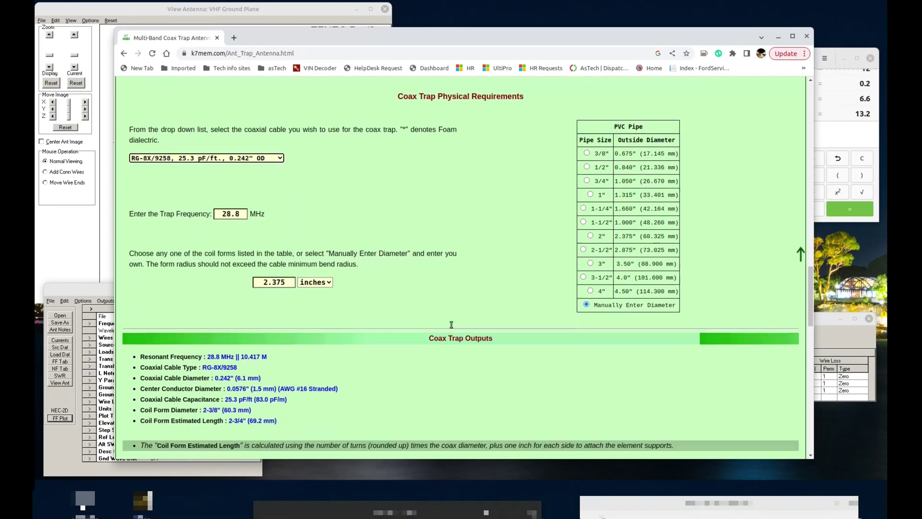
pyautogui.scroll(-6, 451, 325)
pyautogui.scroll(-4, 455, 322)
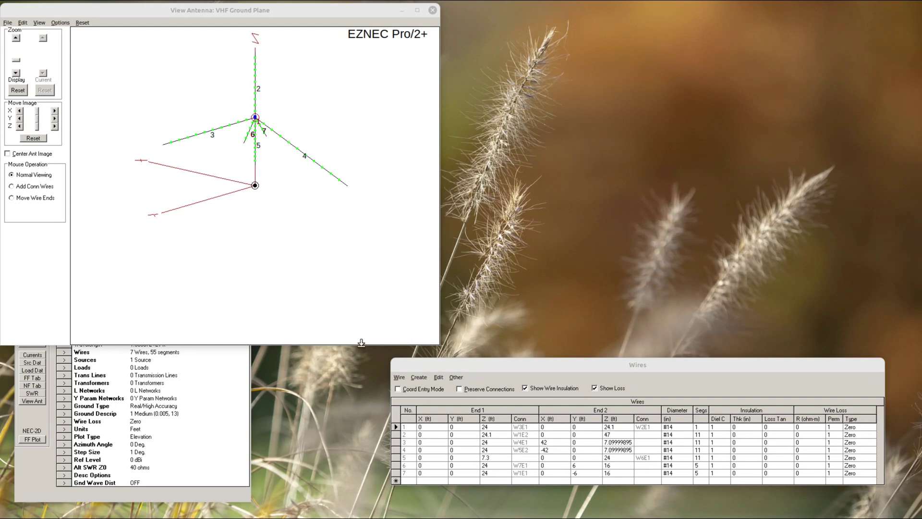
# - Enlarge the antenna view window, then shrink it enough to uncover the wire table
pyautogui.moveTo(439, 341); pyautogui.dragTo(658, 503)
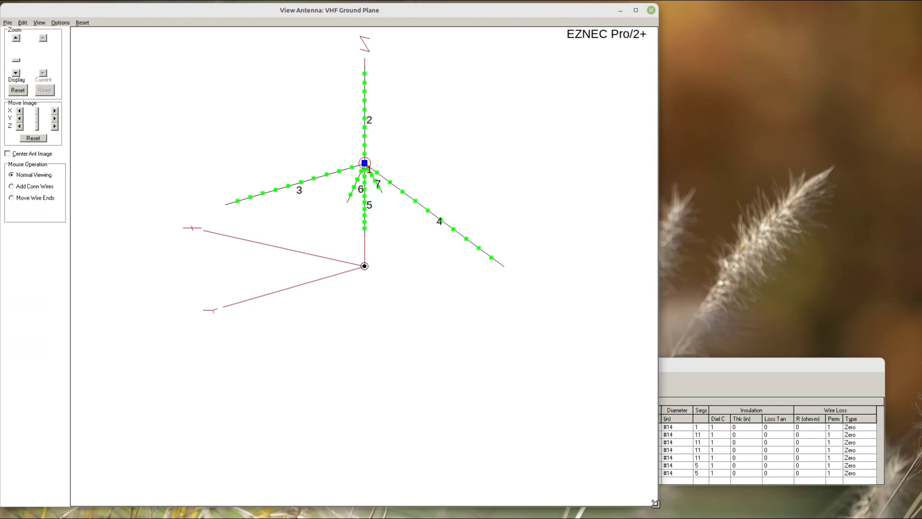
pyautogui.moveTo(655, 503); pyautogui.dragTo(580, 307)
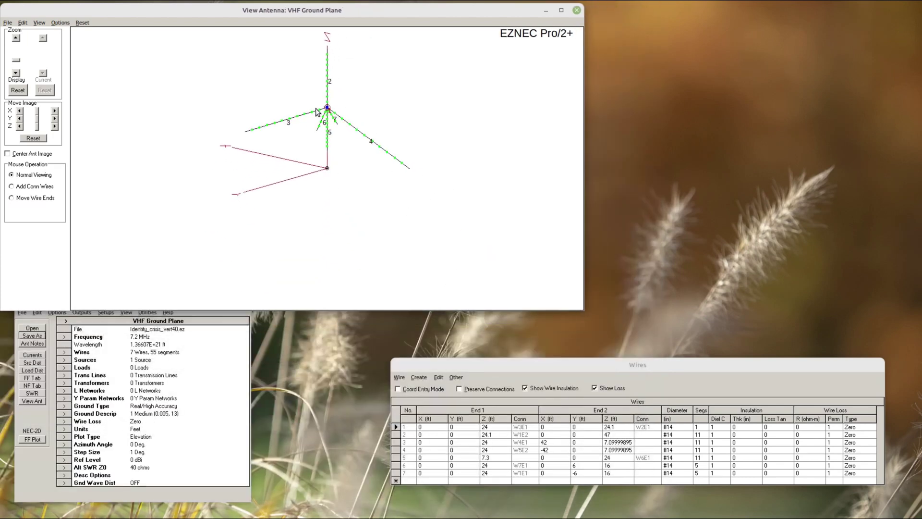
# - Plot the 7.2 MHz elevation pattern, check its -1.42 dBi peak at 19°, and close it
pyautogui.moveTo(582, 309); pyautogui.dragTo(608, 344)
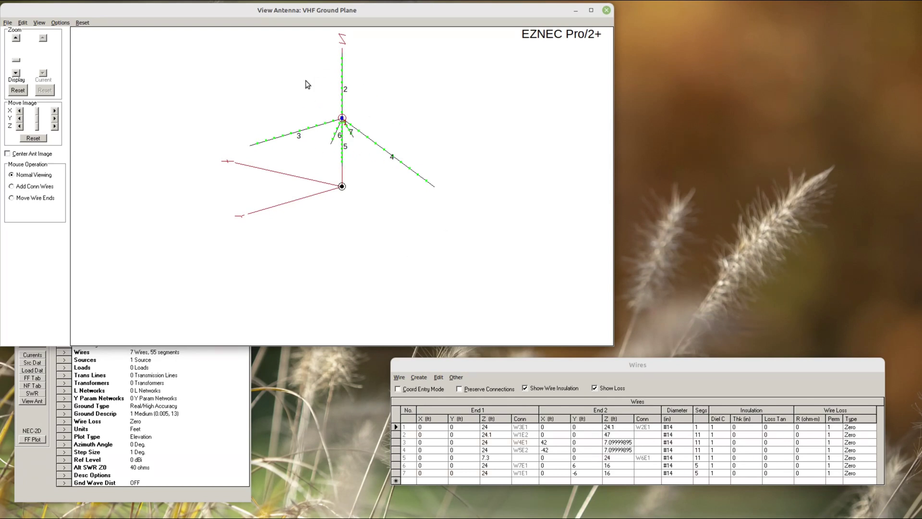
pyautogui.click(37, 439)
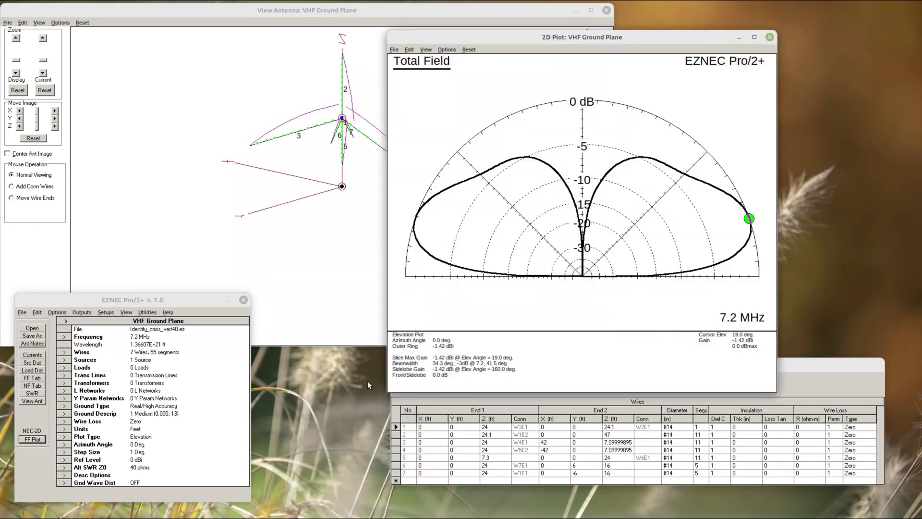
pyautogui.moveTo(664, 36); pyautogui.dragTo(711, 41)
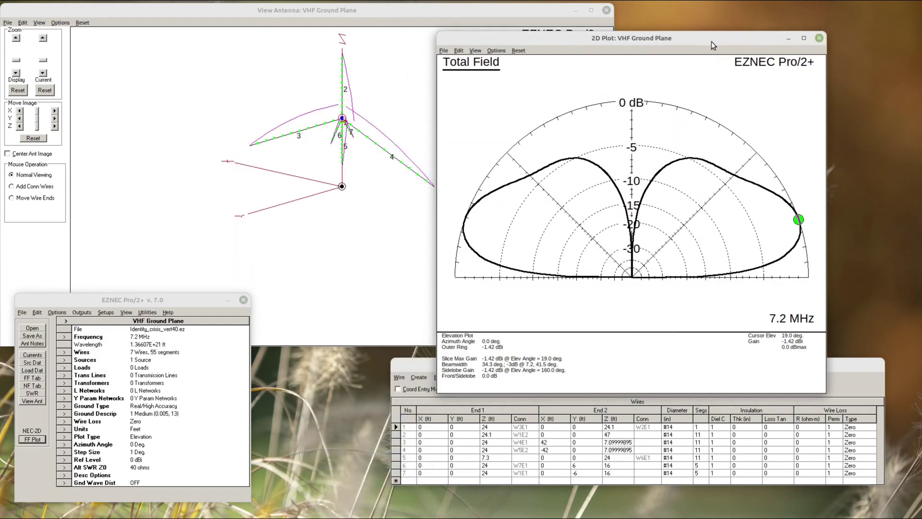
pyautogui.click(782, 201)
pyautogui.click(800, 219)
pyautogui.click(820, 38)
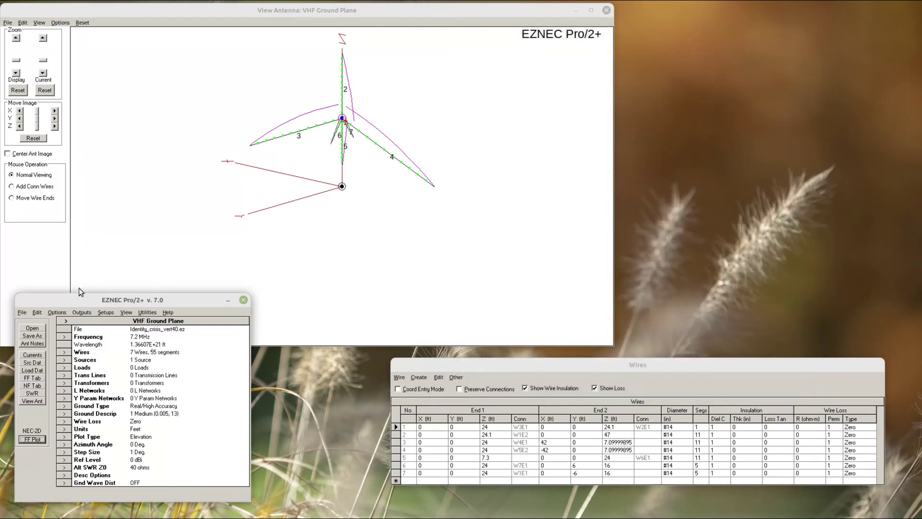
pyautogui.click(38, 328)
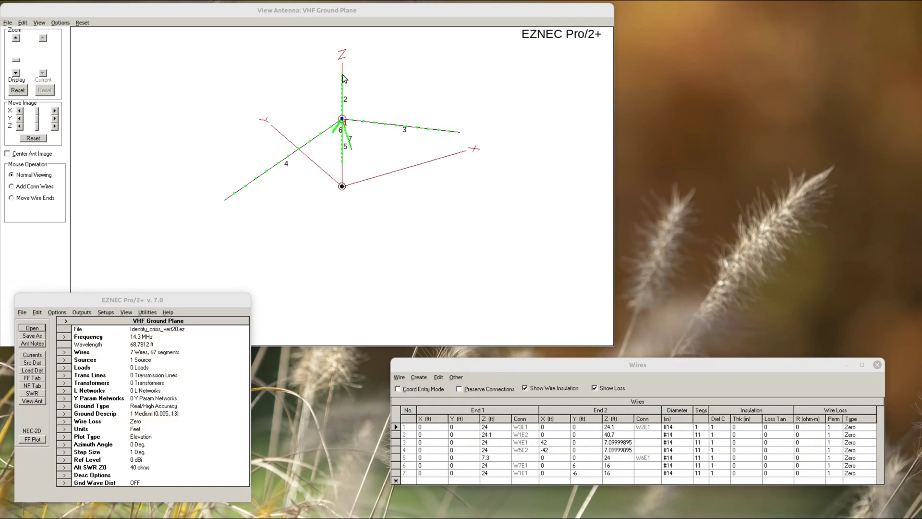
# - Load the Identity_coax_vert20 model at 14.3 MHz, rotate its view, and start the far-field calculation
pyautogui.moveTo(343, 78)
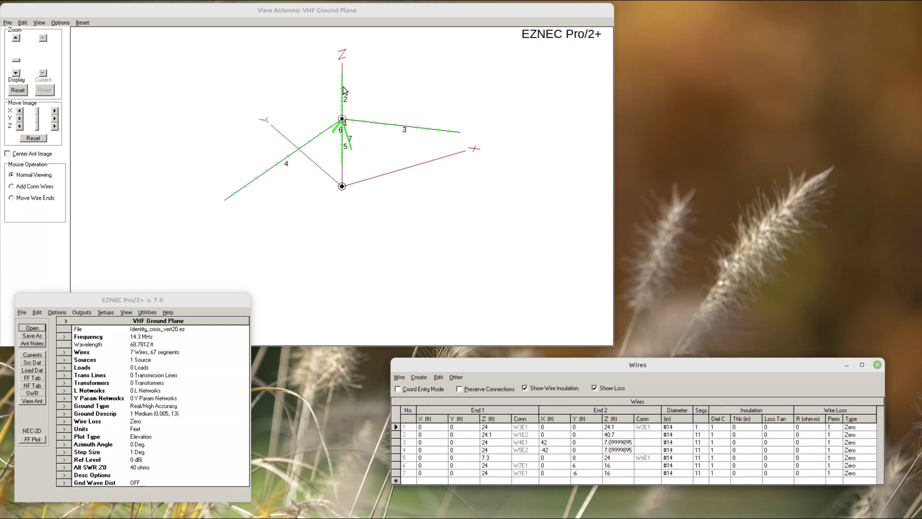
pyautogui.moveTo(419, 207)
pyautogui.mouseDown()
pyautogui.moveTo(403, 198)
pyautogui.moveTo(411, 195)
pyautogui.mouseUp()
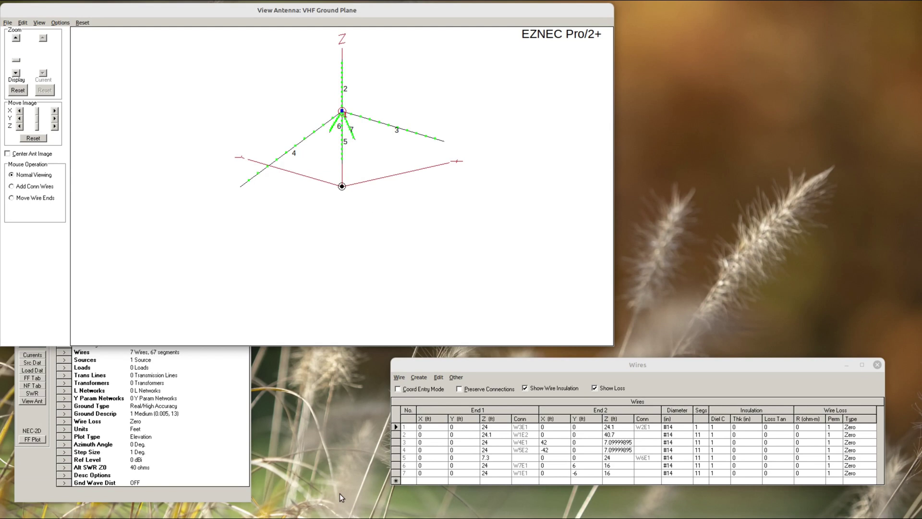
pyautogui.click(40, 439)
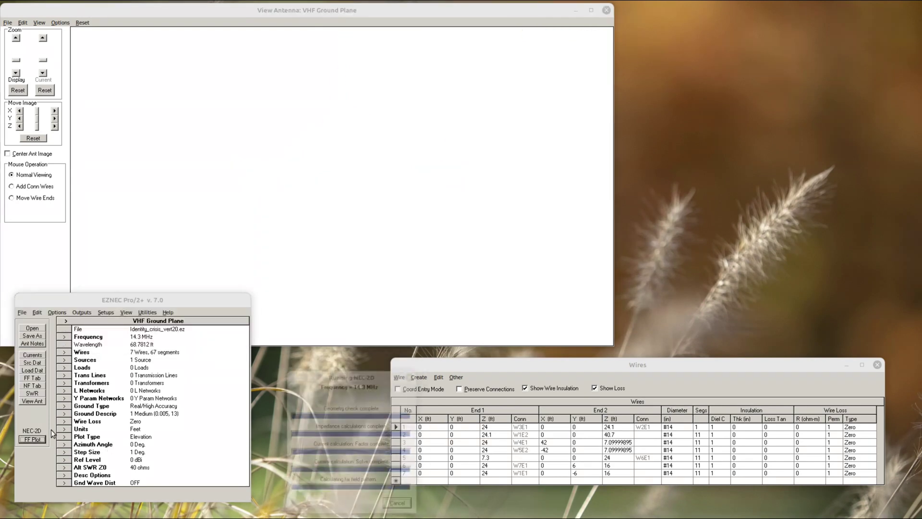
# - Show the 14.3 MHz elevation pattern (2.3 dBi at 16°) beside a rotated antenna view
pyautogui.moveTo(698, 37); pyautogui.dragTo(732, 33)
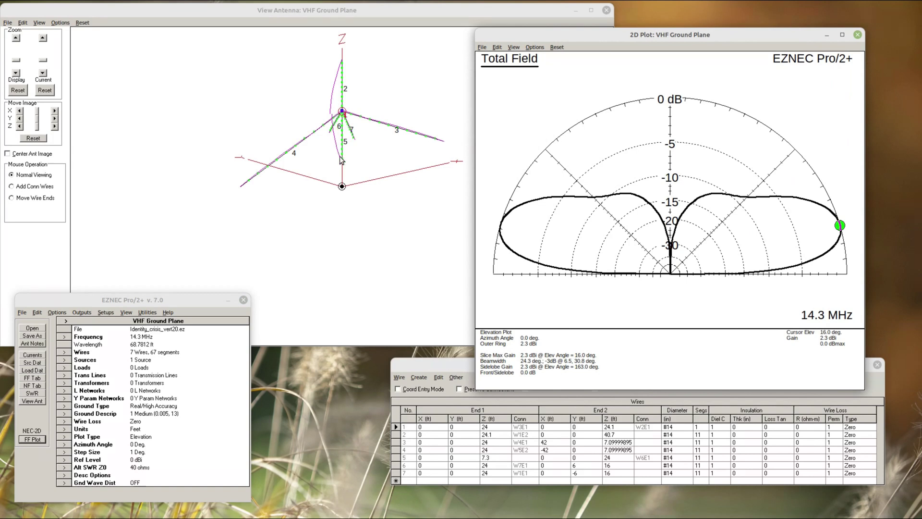
pyautogui.click(330, 139)
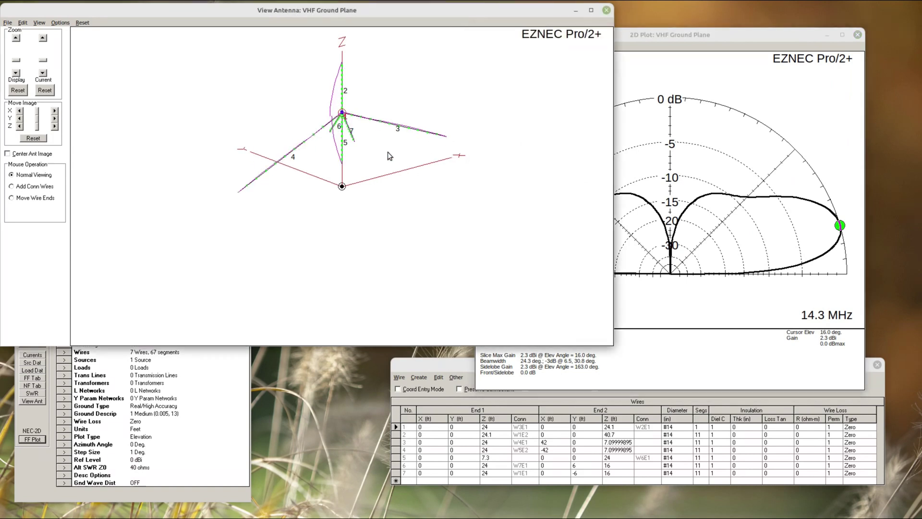
pyautogui.moveTo(388, 152); pyautogui.dragTo(399, 147)
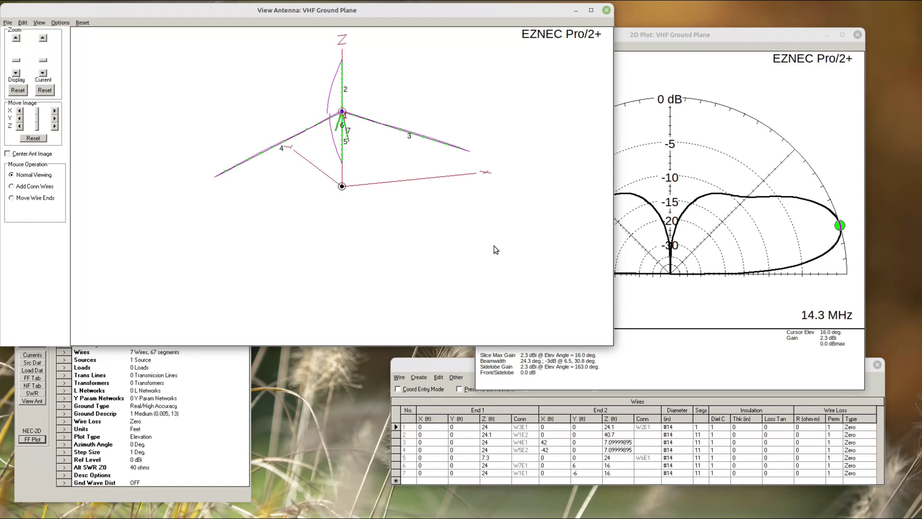
pyautogui.click(38, 478)
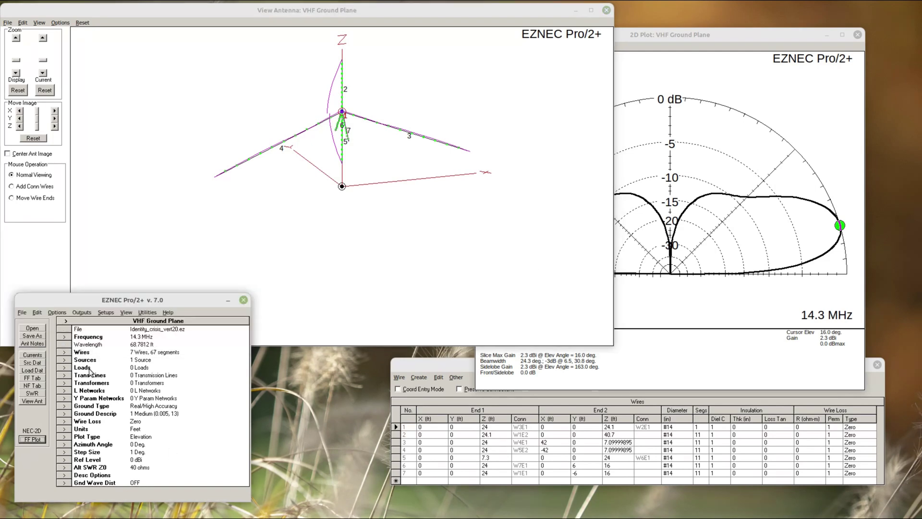
# - Load Identity_coax_vert10.ez and plot its 28.4 MHz elevation pattern, peaking at 3.81 dBi at 12°
pyautogui.click(37, 329)
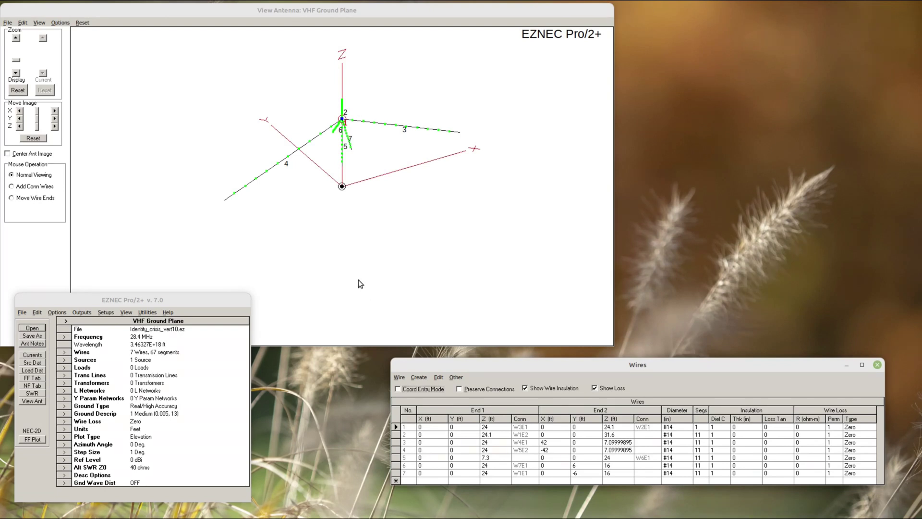
pyautogui.click(31, 439)
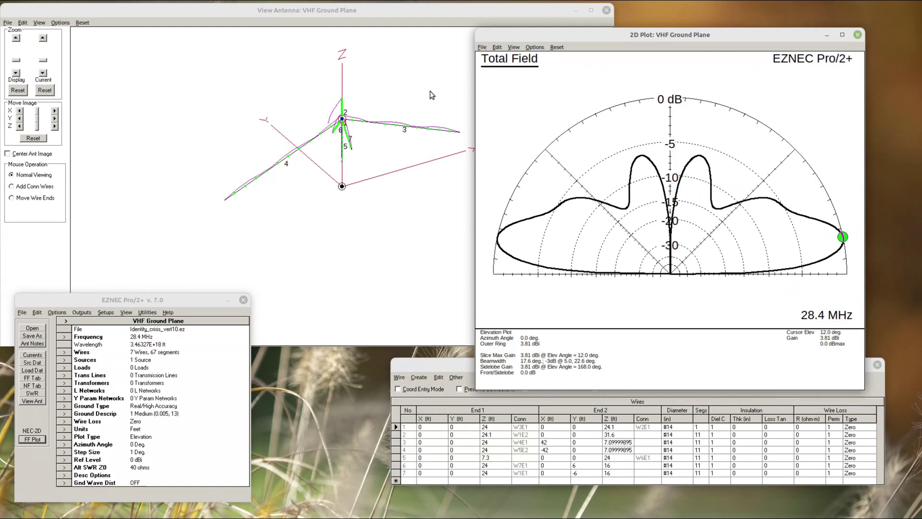
pyautogui.click(437, 86)
pyautogui.moveTo(436, 86); pyautogui.dragTo(399, 83)
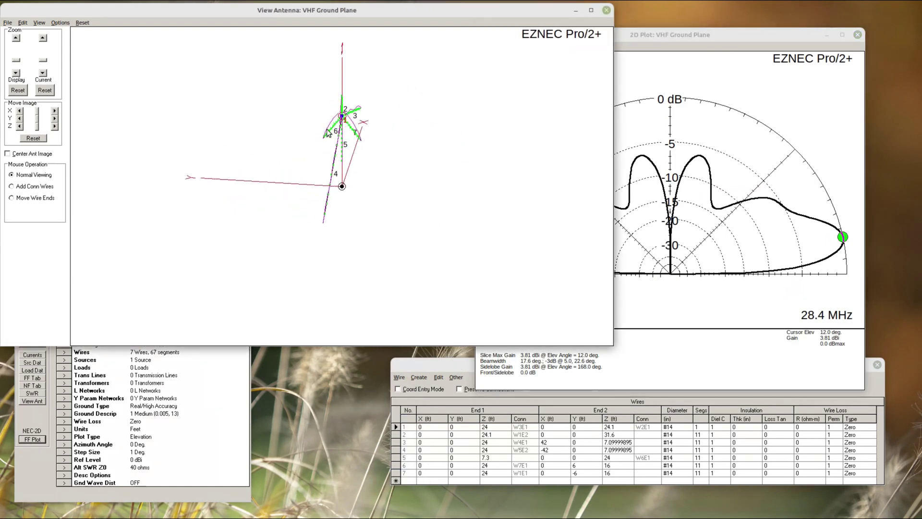
pyautogui.moveTo(410, 78); pyautogui.dragTo(465, 80)
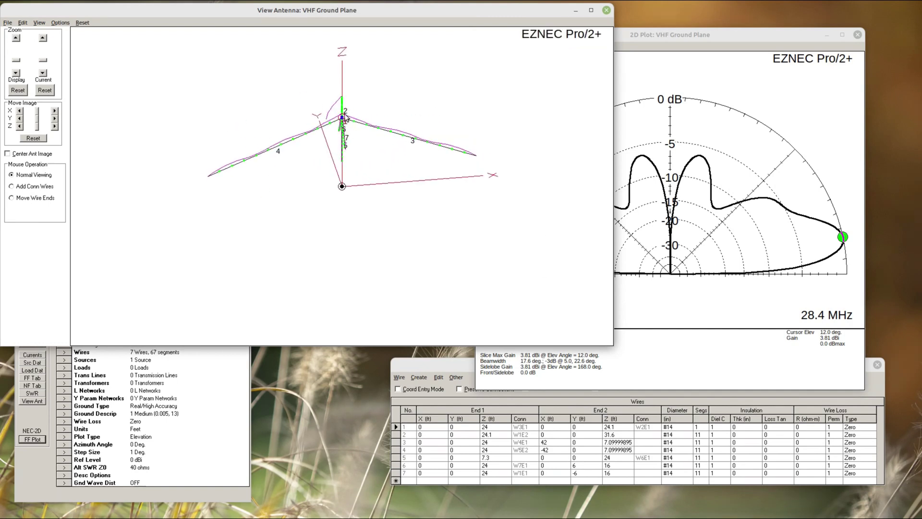
pyautogui.moveTo(391, 93); pyautogui.dragTo(369, 91)
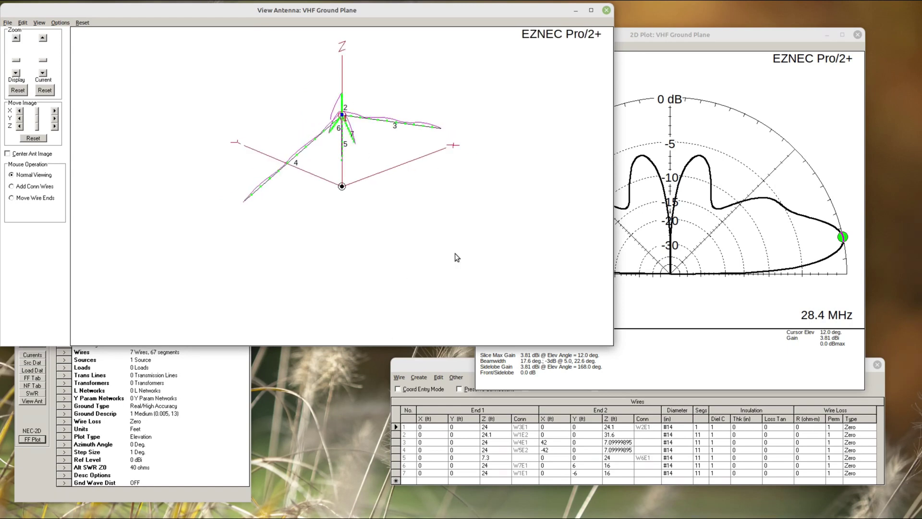
pyautogui.moveTo(440, 77); pyautogui.dragTo(451, 172)
pyautogui.moveTo(406, 75); pyautogui.dragTo(432, 79)
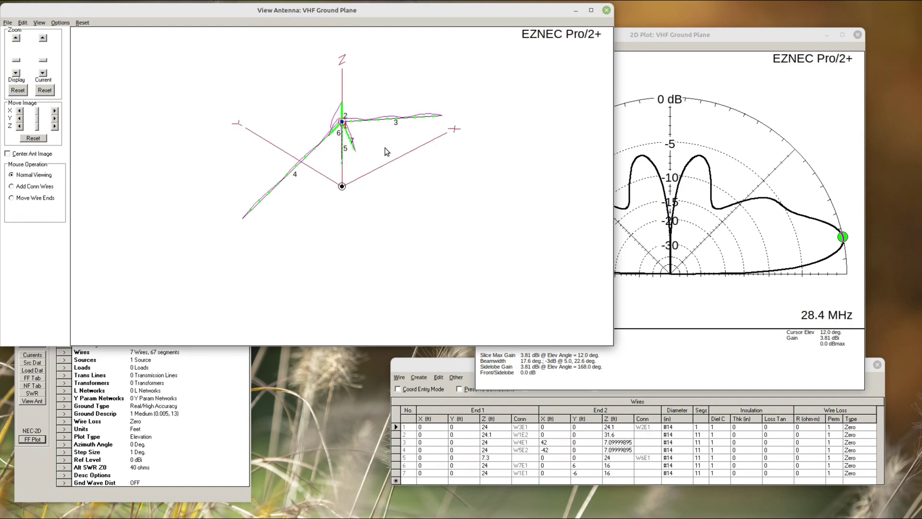
pyautogui.click(692, 355)
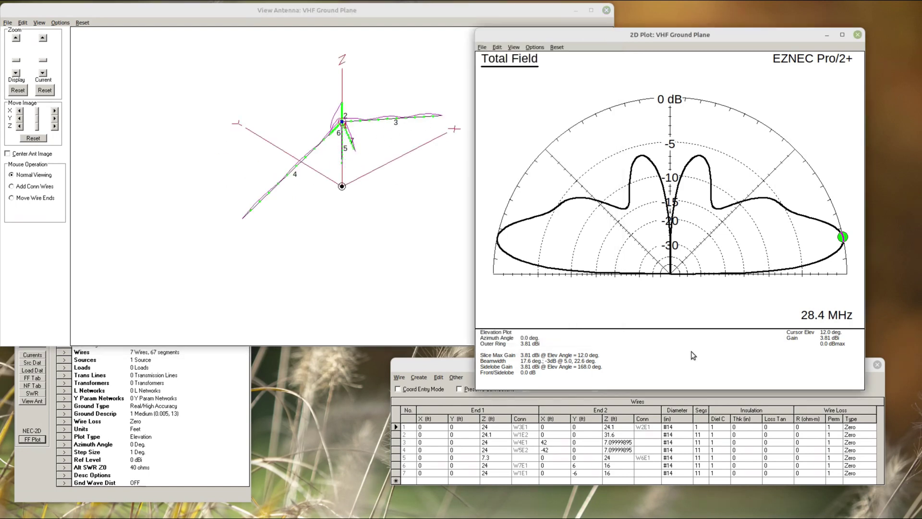